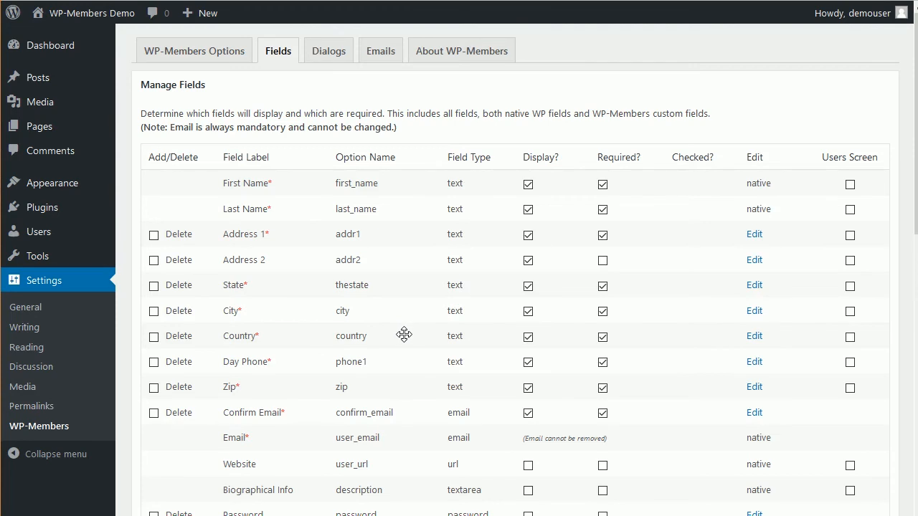
Examine the managed fields and the field types offered for adding a new field.
{"action": "scroll", "coordinate": [403, 334], "scroll_direction": "down", "scroll_amount": 4}
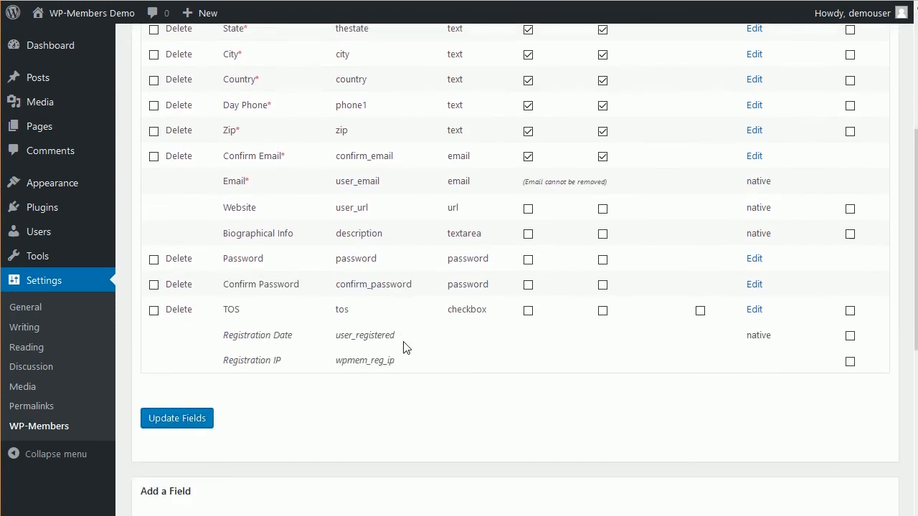
{"action": "scroll", "coordinate": [404, 347], "scroll_direction": "down", "scroll_amount": 4}
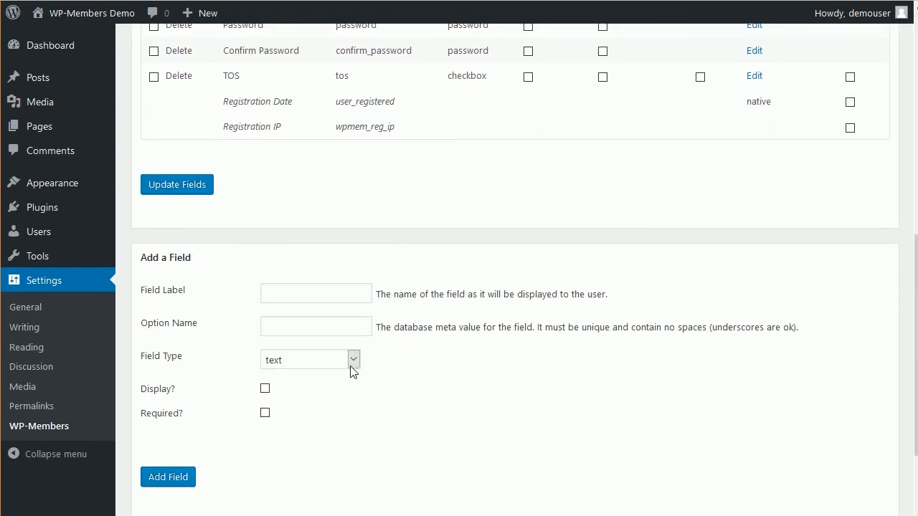
{"action": "left_click", "coordinate": [352, 367]}
{"action": "scroll", "coordinate": [351, 364], "scroll_direction": "down", "scroll_amount": 1}
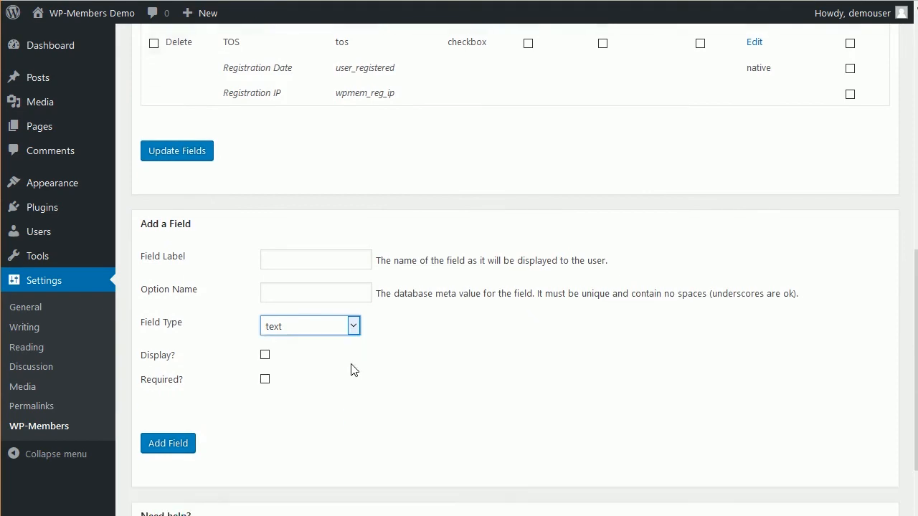
{"action": "left_click", "coordinate": [353, 279]}
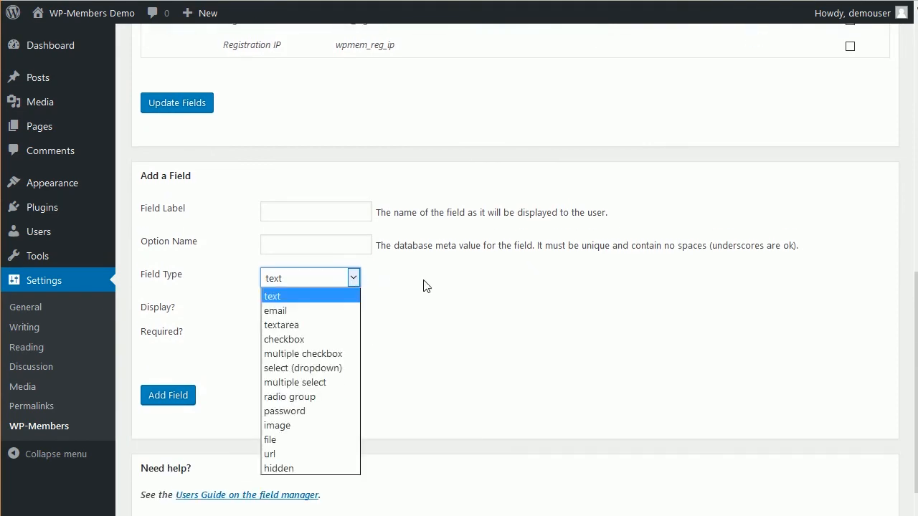
{"action": "scroll", "coordinate": [423, 284], "scroll_direction": "up", "scroll_amount": 6}
{"action": "scroll", "coordinate": [423, 280], "scroll_direction": "up", "scroll_amount": 2}
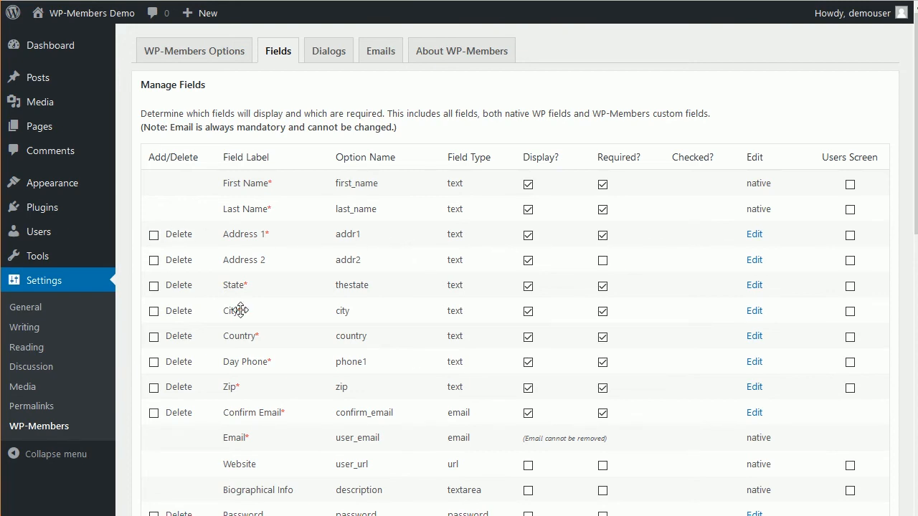
Open the Address 1 field for editing, inspect its option name and field type, and return to the field list.
{"action": "scroll", "coordinate": [240, 310], "scroll_direction": "down", "scroll_amount": 2}
{"action": "scroll", "coordinate": [239, 310], "scroll_direction": "up", "scroll_amount": 2}
{"action": "scroll", "coordinate": [773, 332], "scroll_direction": "down", "scroll_amount": 3}
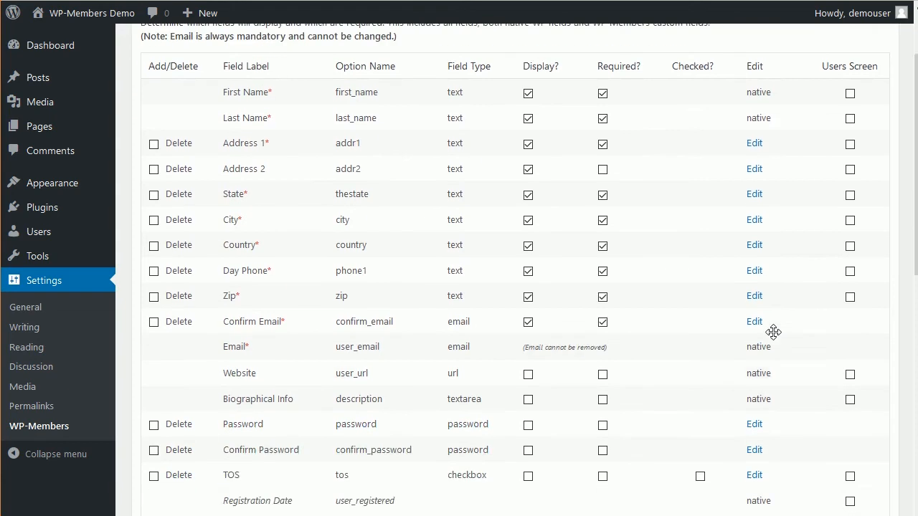
{"action": "scroll", "coordinate": [773, 332], "scroll_direction": "up", "scroll_amount": 2}
{"action": "scroll", "coordinate": [774, 332], "scroll_direction": "up", "scroll_amount": 1}
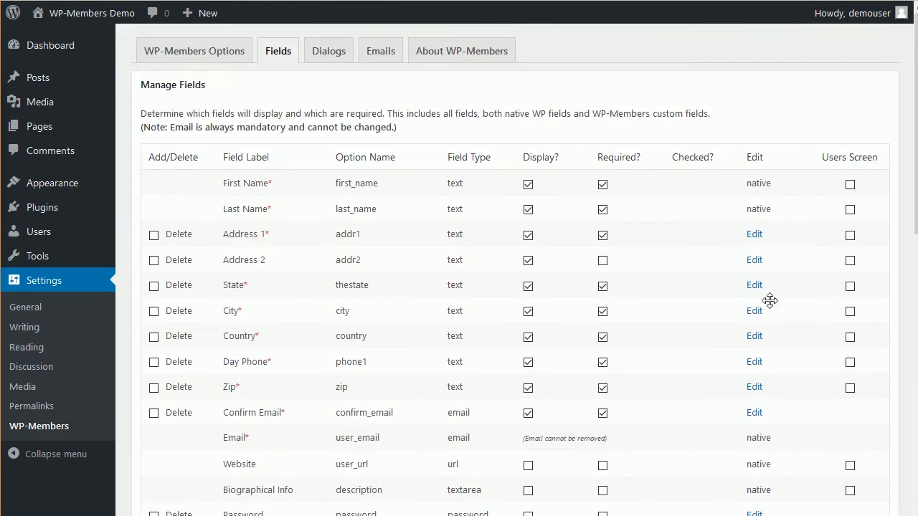
{"action": "left_click", "coordinate": [754, 235]}
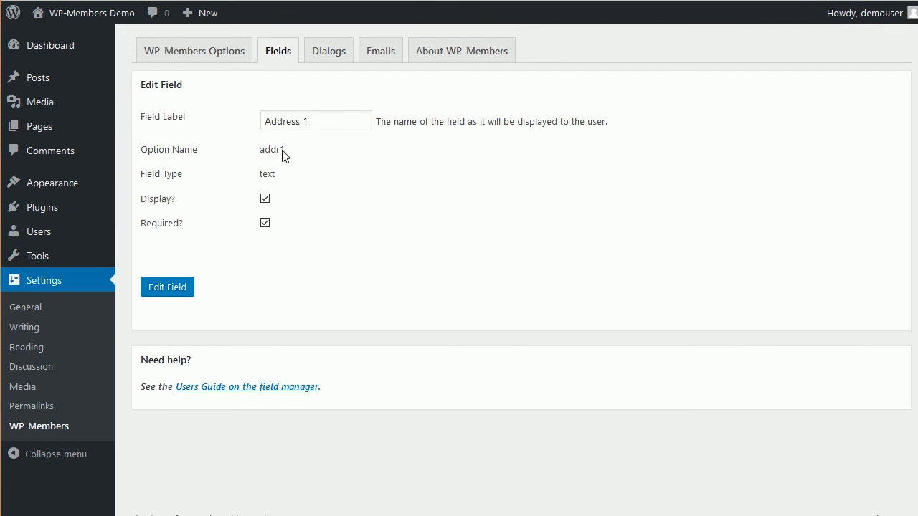
{"action": "mouse_move", "coordinate": [286, 152]}
{"action": "left_mouse_down"}
{"action": "mouse_move", "coordinate": [267, 155]}
{"action": "mouse_move", "coordinate": [286, 155]}
{"action": "left_mouse_up"}
{"action": "double_click", "coordinate": [269, 176]}
{"action": "left_click", "coordinate": [275, 183]}
{"action": "key", "text": "alt+Left"}
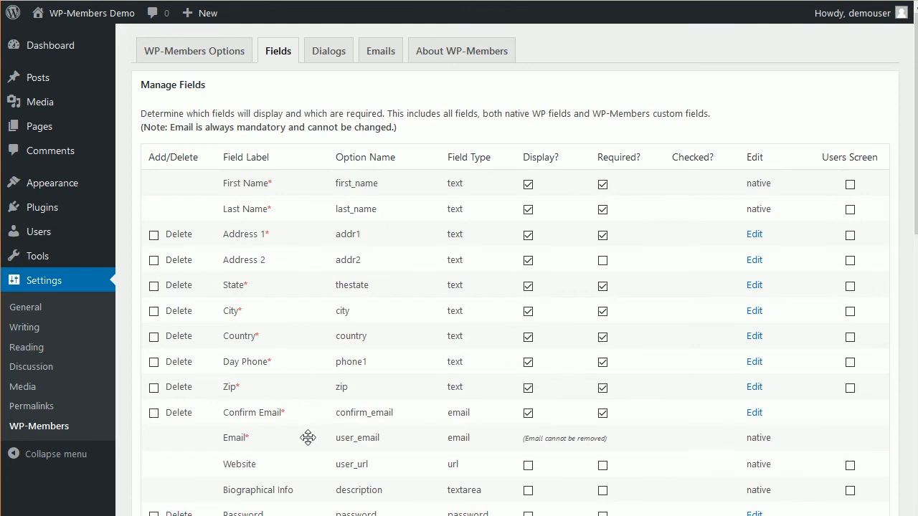
Reorder the Email field to directly below Last Name, and move it back down to directly above Confirm Email.
{"action": "left_click_drag", "start_coordinate": [308, 437], "coordinate": [321, 234]}
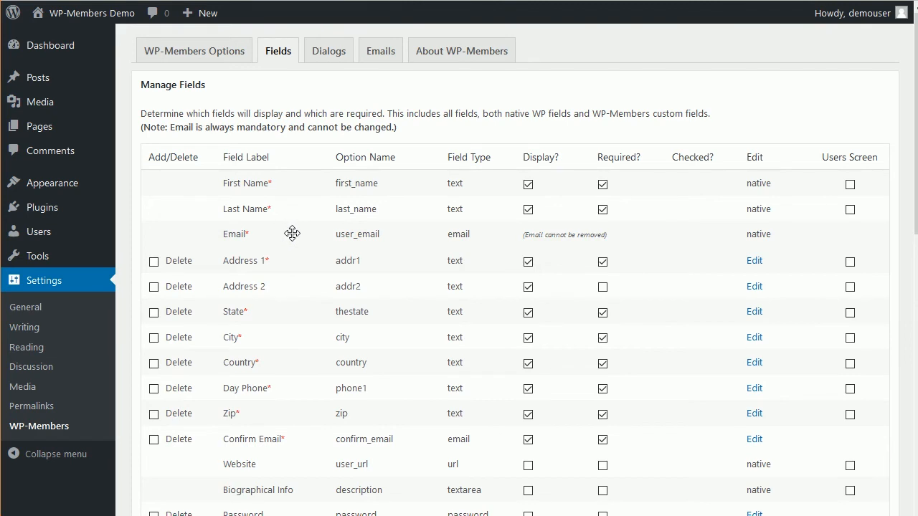
{"action": "left_click_drag", "start_coordinate": [292, 233], "coordinate": [303, 416]}
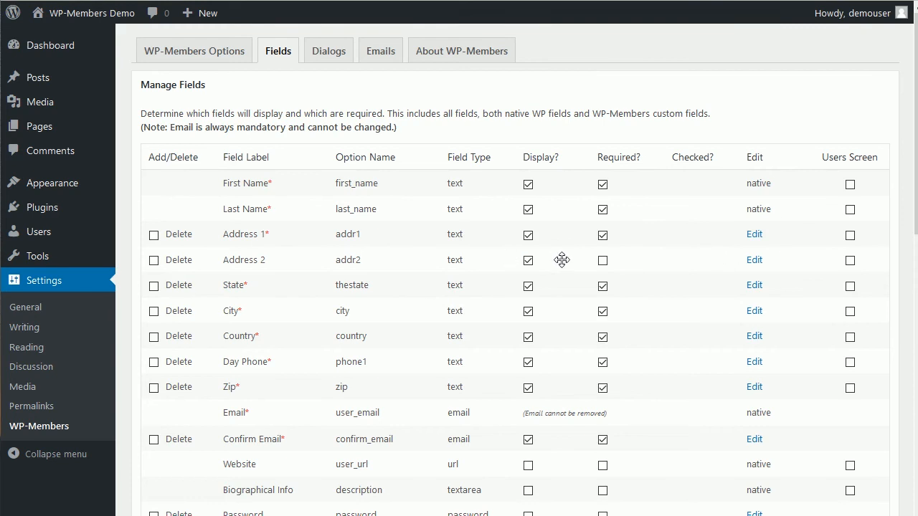
Enable the Country field for the Users screen and save the field settings.
{"action": "mouse_move", "coordinate": [113, 237]}
{"action": "left_click", "coordinate": [850, 338]}
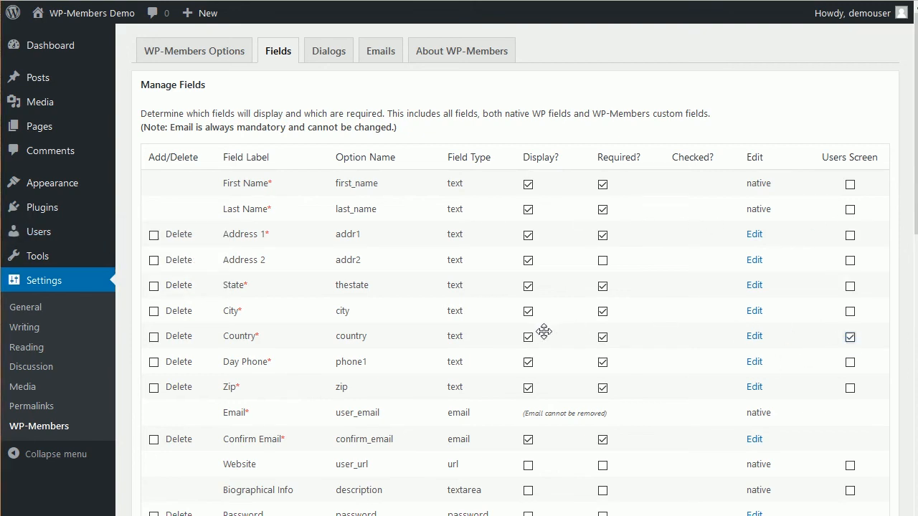
{"action": "scroll", "coordinate": [543, 333], "scroll_direction": "down", "scroll_amount": 3}
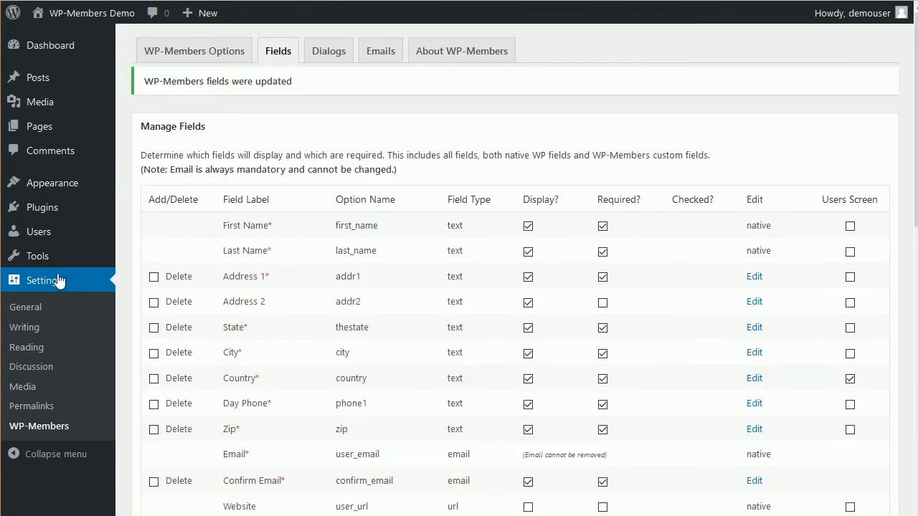
Open the list of all users to check its columns.
{"action": "mouse_move", "coordinate": [41, 241]}
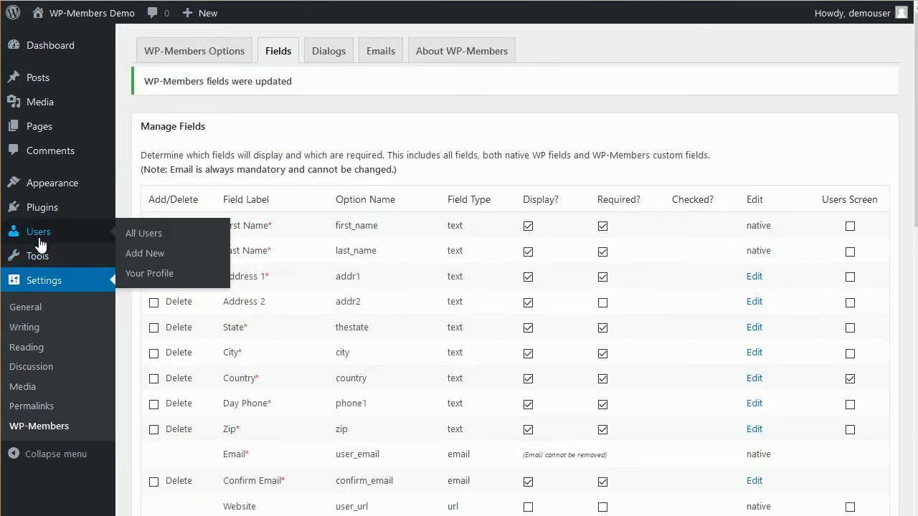
{"action": "left_click", "coordinate": [154, 238]}
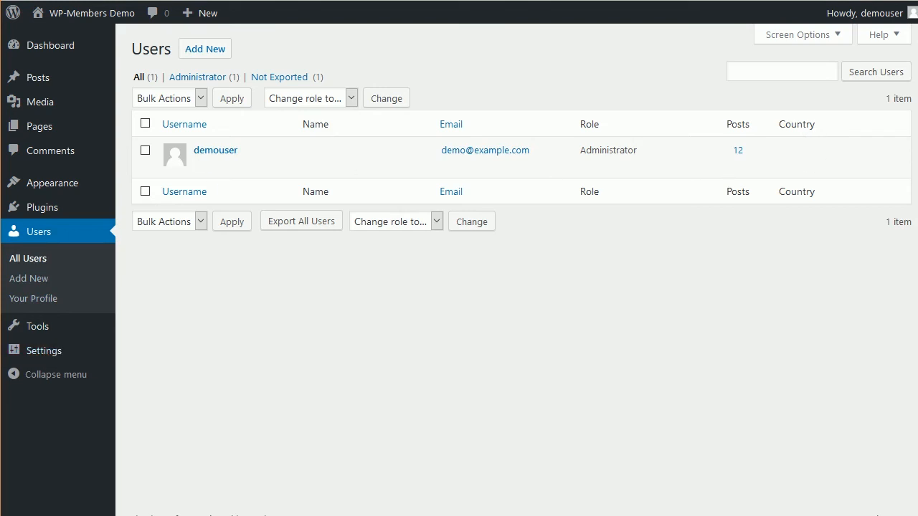
Return to the WP-Members field settings, disable the Country field for the Users screen, and save.
{"action": "mouse_move", "coordinate": [18, 361]}
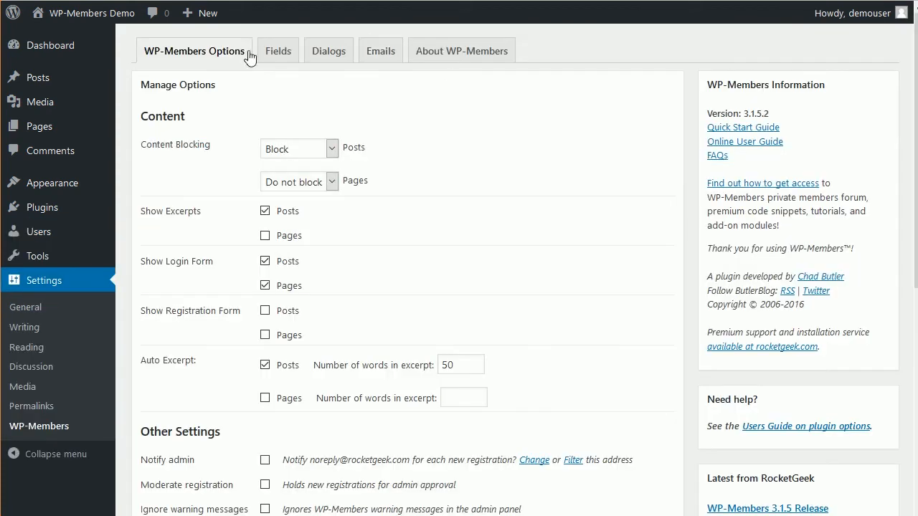
{"action": "left_click", "coordinate": [277, 55]}
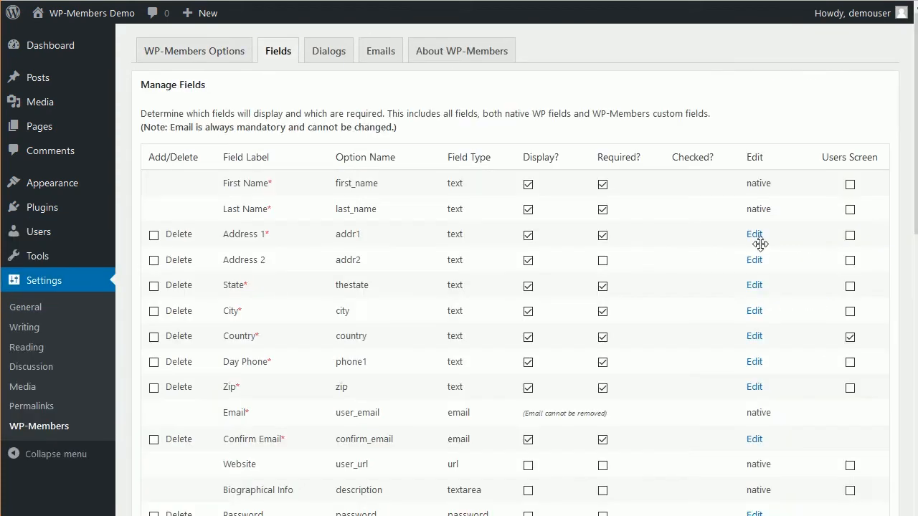
{"action": "left_click", "coordinate": [850, 338]}
{"action": "scroll", "coordinate": [347, 378], "scroll_direction": "down", "scroll_amount": 1}
{"action": "scroll", "coordinate": [346, 378], "scroll_direction": "down", "scroll_amount": 2}
{"action": "left_click", "coordinate": [198, 431]}
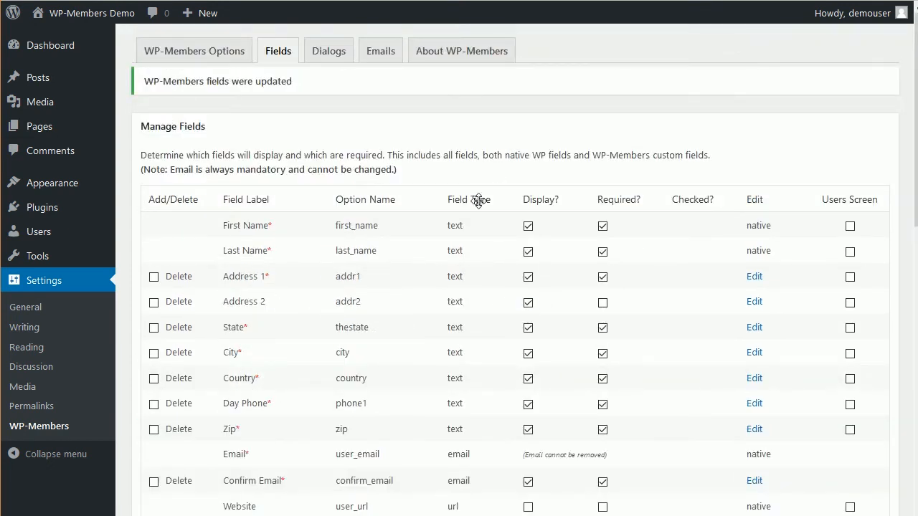
{"action": "scroll", "coordinate": [393, 306], "scroll_direction": "down", "scroll_amount": 2}
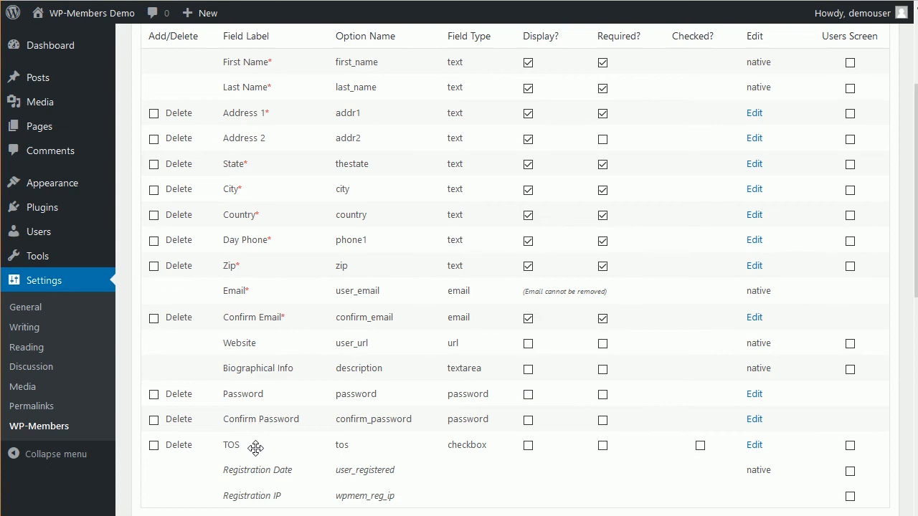
{"action": "scroll", "coordinate": [463, 362], "scroll_direction": "up", "scroll_amount": 3}
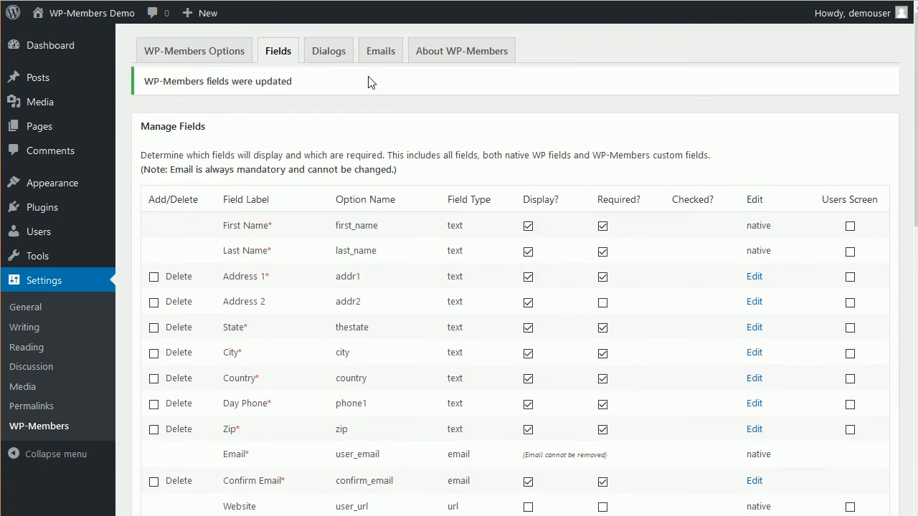
{"action": "scroll", "coordinate": [416, 451], "scroll_direction": "down", "scroll_amount": 6}
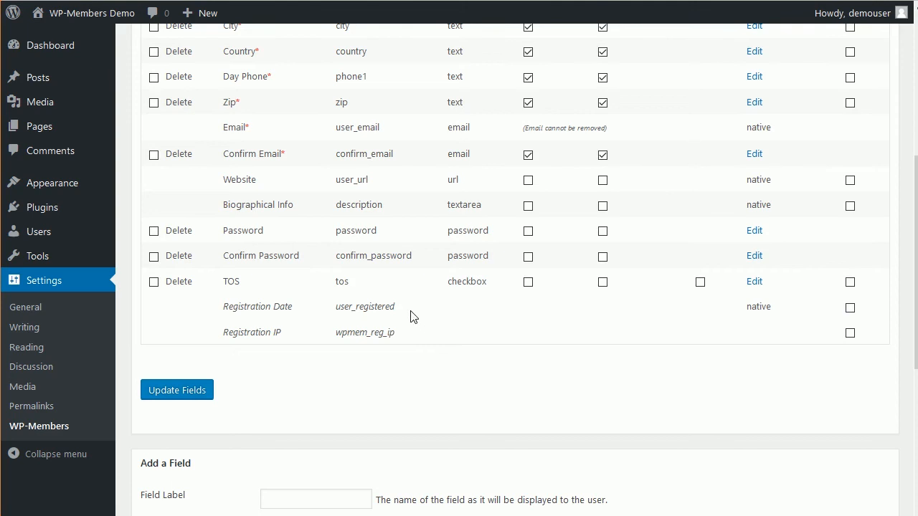
{"action": "mouse_move", "coordinate": [403, 335]}
{"action": "left_mouse_down"}
{"action": "mouse_move", "coordinate": [357, 336]}
{"action": "mouse_move", "coordinate": [395, 335]}
{"action": "left_mouse_up"}
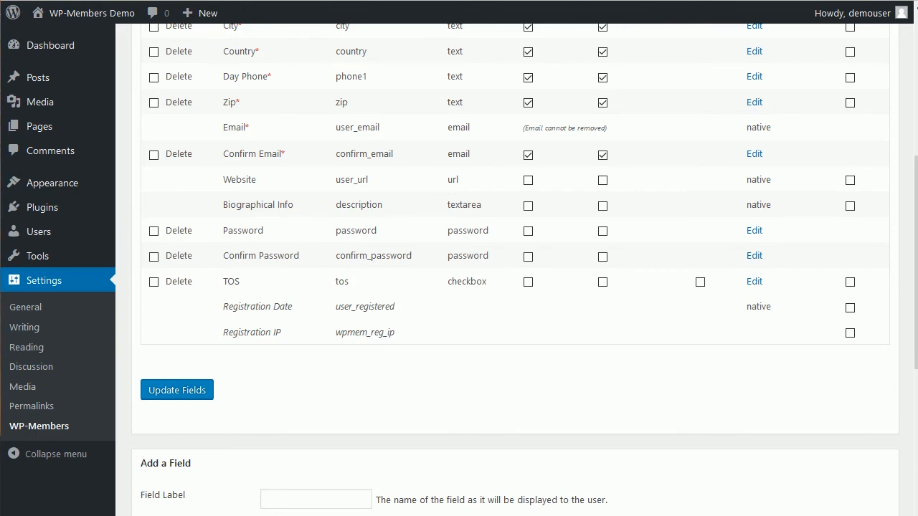
Turn off Display and Required for the Address 1, State and City fields, and Display for Address 2.
{"action": "scroll", "coordinate": [482, 352], "scroll_direction": "up", "scroll_amount": 1}
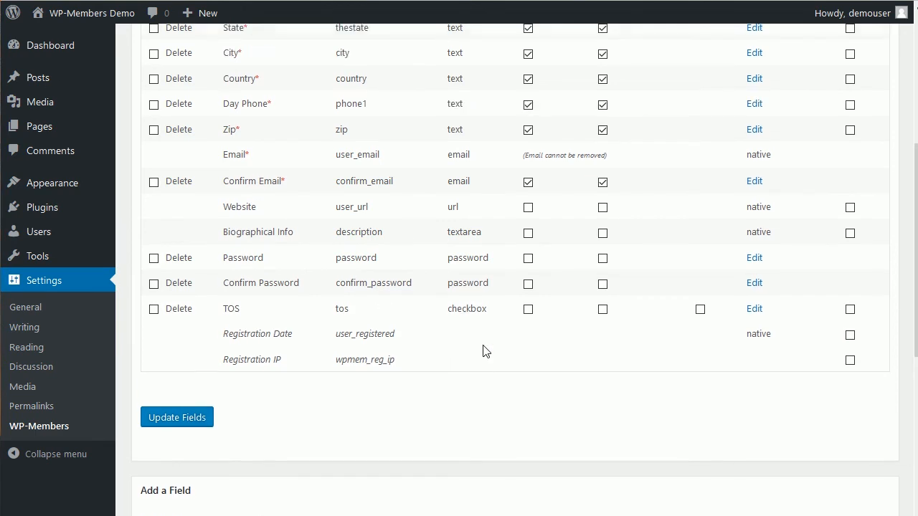
{"action": "middle_click", "coordinate": [483, 351]}
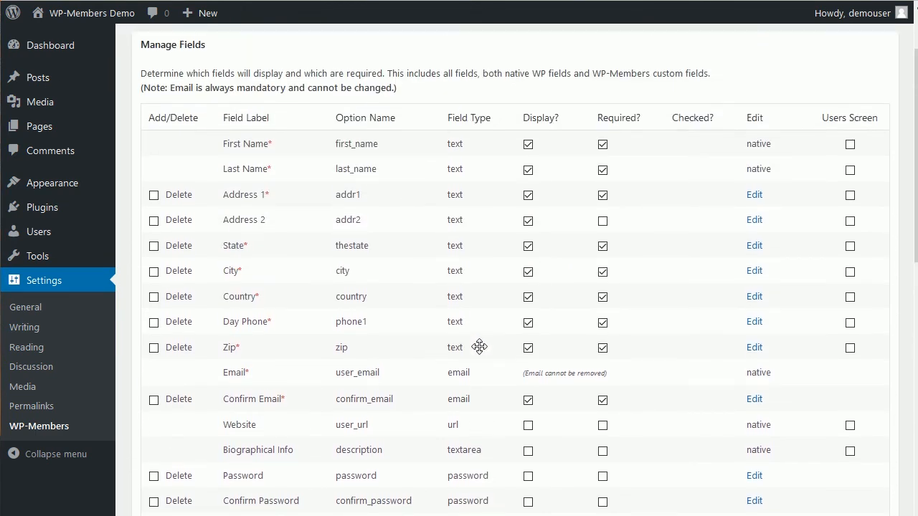
{"action": "left_click", "coordinate": [528, 196]}
{"action": "left_click", "coordinate": [603, 195]}
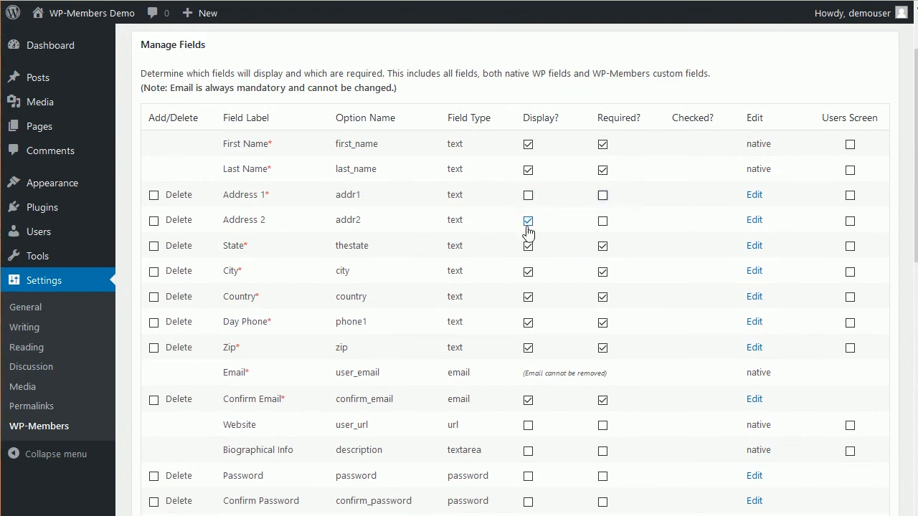
{"action": "left_click", "coordinate": [528, 223]}
{"action": "left_click", "coordinate": [529, 247]}
{"action": "left_click", "coordinate": [602, 246]}
{"action": "left_click", "coordinate": [528, 272]}
{"action": "left_click", "coordinate": [602, 271]}
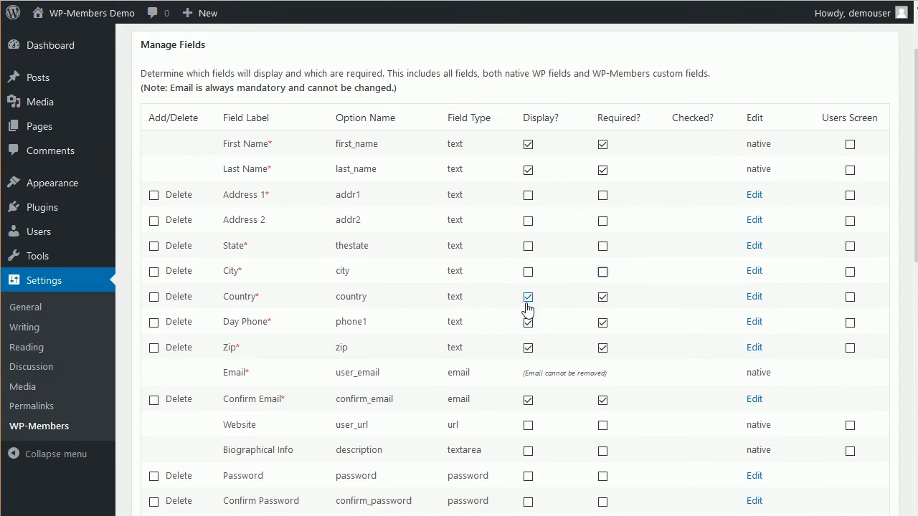
Turn off Display and Required for the Country, Day Phone and Zip fields.
{"action": "left_click", "coordinate": [528, 297]}
{"action": "left_click", "coordinate": [602, 297]}
{"action": "left_click", "coordinate": [528, 323]}
{"action": "left_click", "coordinate": [602, 323]}
{"action": "left_click", "coordinate": [603, 349]}
{"action": "left_click", "coordinate": [528, 348]}
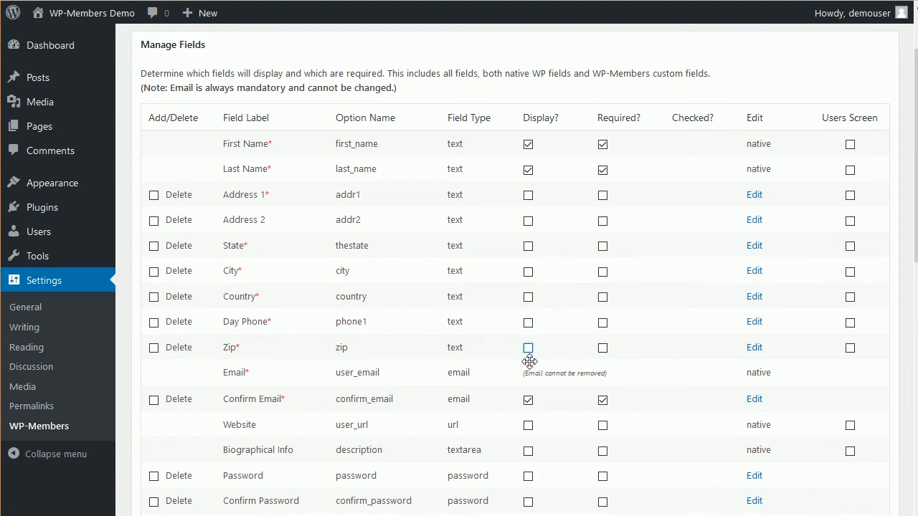
Turn off Display and Required for the Confirm Email field and save the field settings.
{"action": "left_click", "coordinate": [528, 400]}
{"action": "left_click", "coordinate": [602, 399]}
{"action": "scroll", "coordinate": [282, 430], "scroll_direction": "down", "scroll_amount": 1}
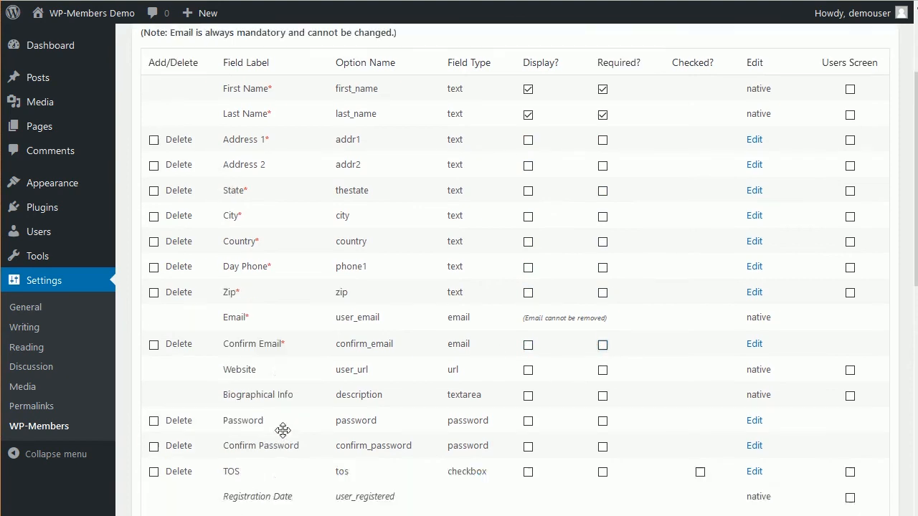
{"action": "scroll", "coordinate": [282, 430], "scroll_direction": "down", "scroll_amount": 5}
{"action": "left_click", "coordinate": [194, 308]}
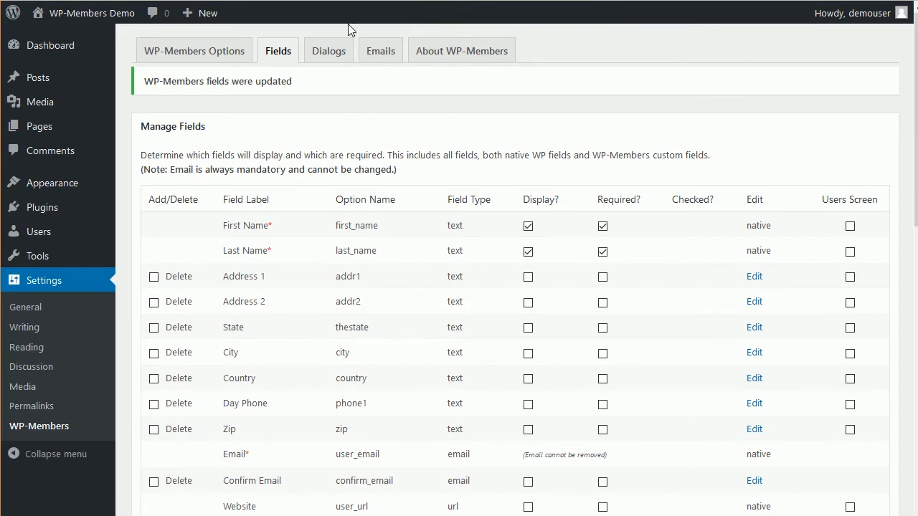
Open your own user profile in a new tab and examine it down to the WP-Members Additional Fields section.
{"action": "mouse_move", "coordinate": [94, 239]}
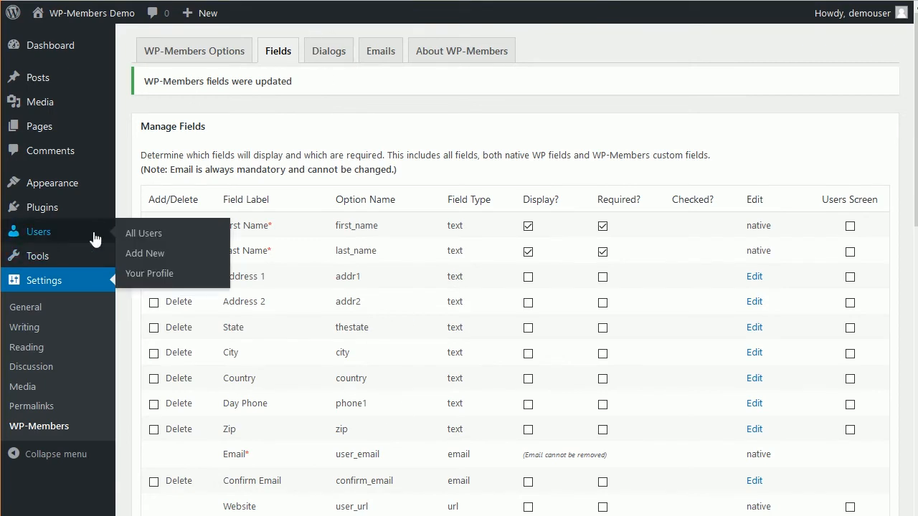
{"action": "right_click", "coordinate": [139, 273]}
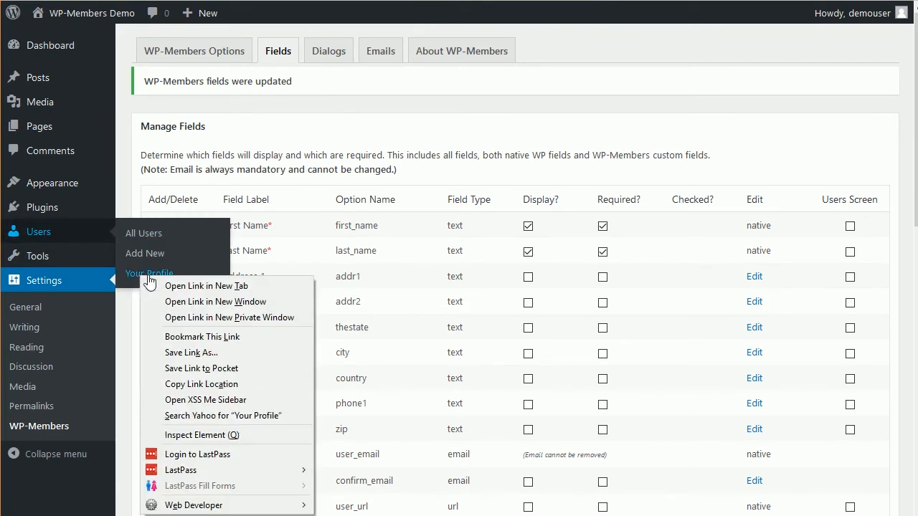
{"action": "left_click", "coordinate": [155, 284]}
{"action": "left_click", "coordinate": [218, 0]}
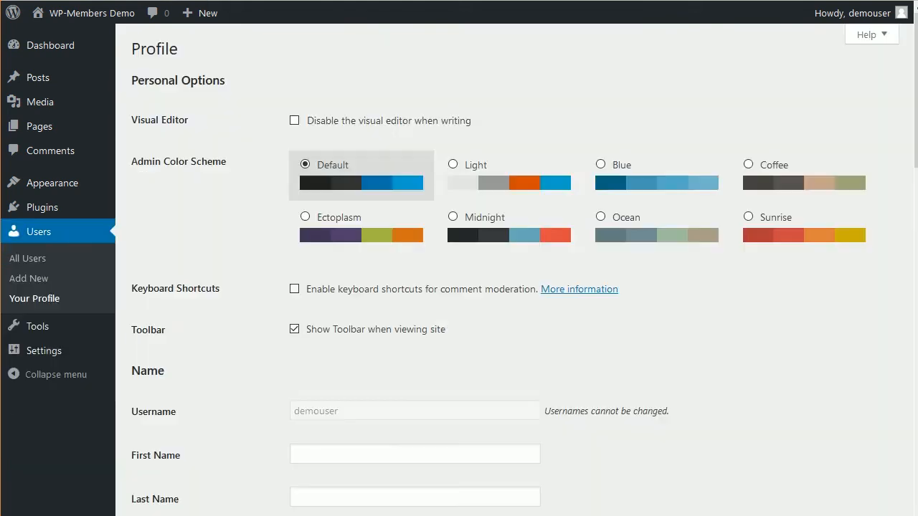
{"action": "scroll", "coordinate": [229, 244], "scroll_direction": "down", "scroll_amount": 5}
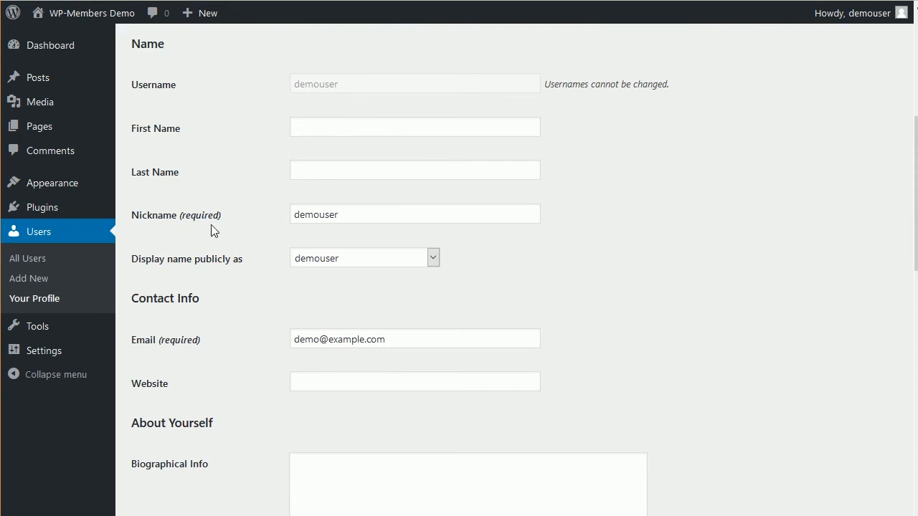
{"action": "scroll", "coordinate": [211, 230], "scroll_direction": "down", "scroll_amount": 3}
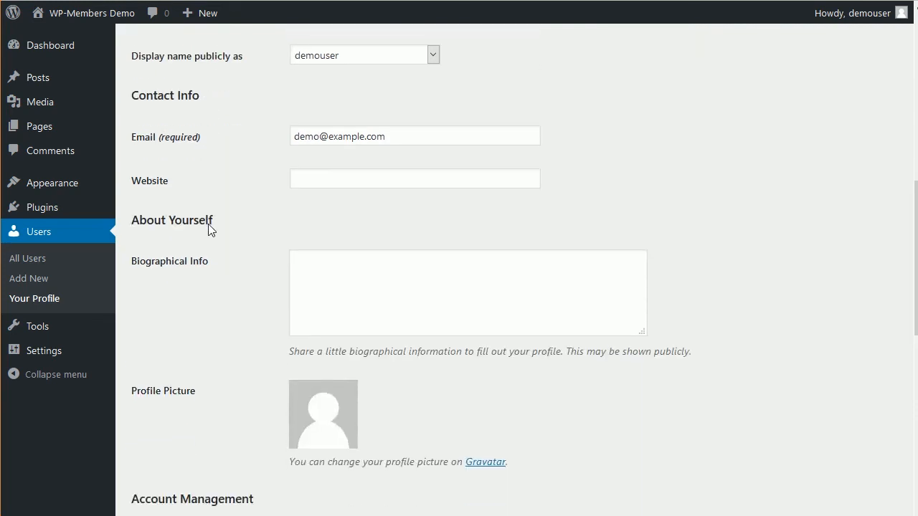
{"action": "scroll", "coordinate": [210, 228], "scroll_direction": "down", "scroll_amount": 4}
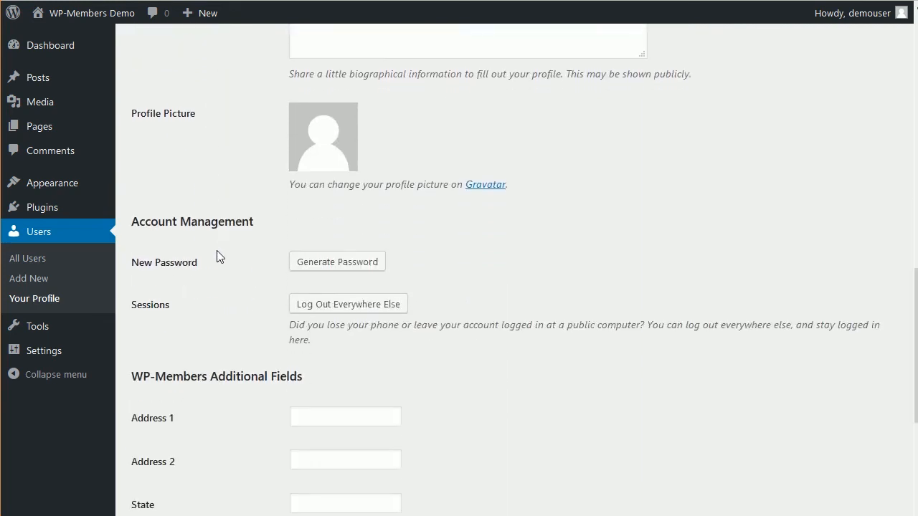
Examine the fields listed under WP-Members Additional Fields in your user profile.
{"action": "scroll", "coordinate": [218, 251], "scroll_direction": "down", "scroll_amount": 3}
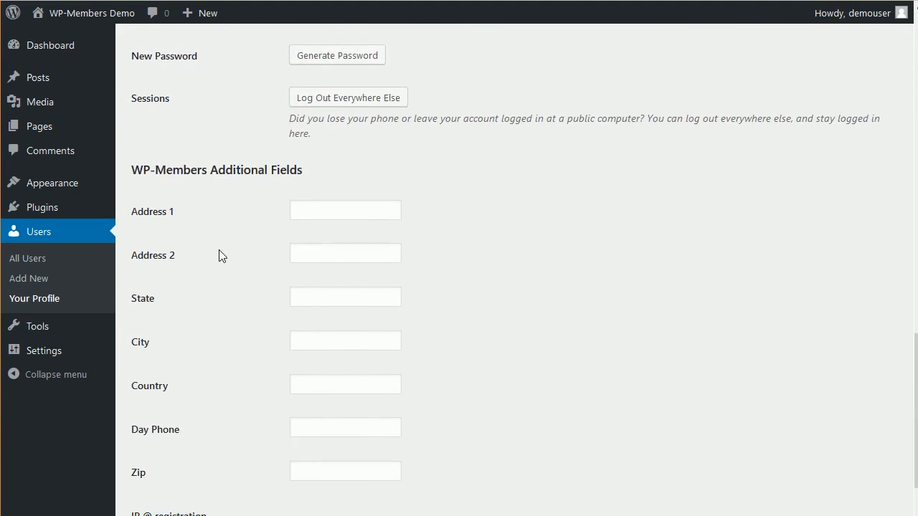
{"action": "scroll", "coordinate": [220, 251], "scroll_direction": "down", "scroll_amount": 1}
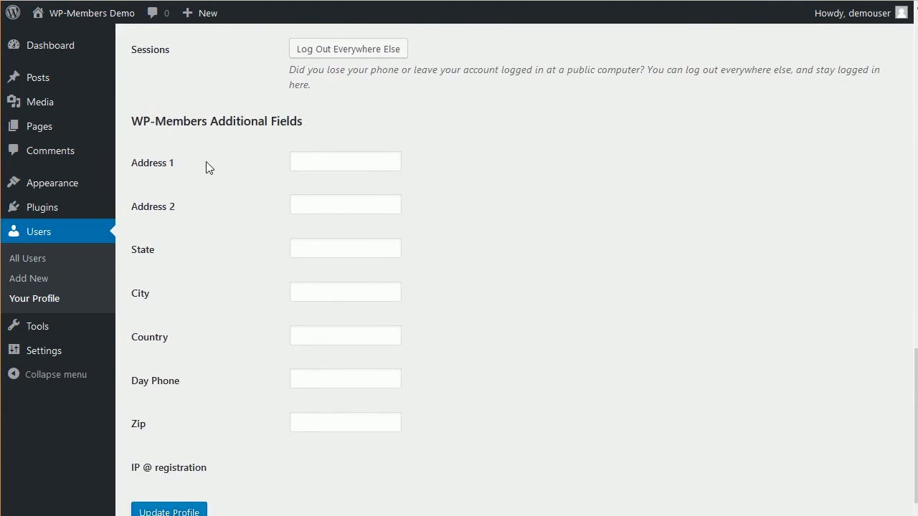
{"action": "scroll", "coordinate": [206, 165], "scroll_direction": "down", "scroll_amount": 1}
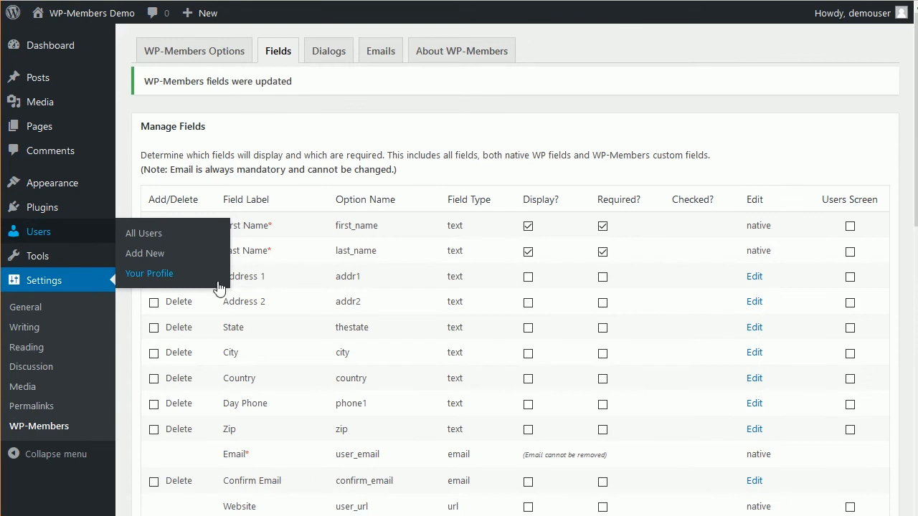
Delete the Address 1, Address 2, State, City, Country, Day Phone and Zip fields, save the field settings and reload the user profile.
{"action": "left_click", "coordinate": [154, 301]}
{"action": "left_click", "coordinate": [154, 277]}
{"action": "left_click", "coordinate": [154, 328]}
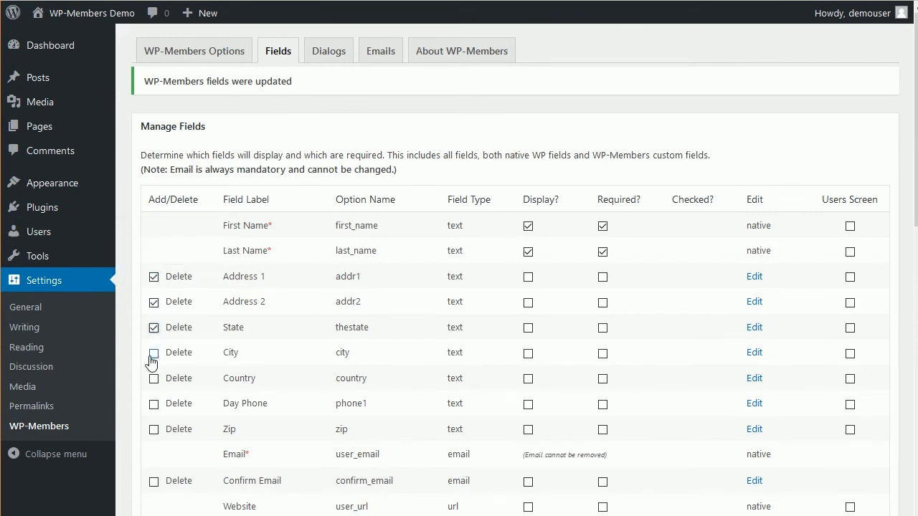
{"action": "left_click", "coordinate": [153, 353]}
{"action": "left_click", "coordinate": [153, 379]}
{"action": "left_click", "coordinate": [153, 405]}
{"action": "left_click", "coordinate": [154, 430]}
{"action": "scroll", "coordinate": [155, 434], "scroll_direction": "down", "scroll_amount": 6}
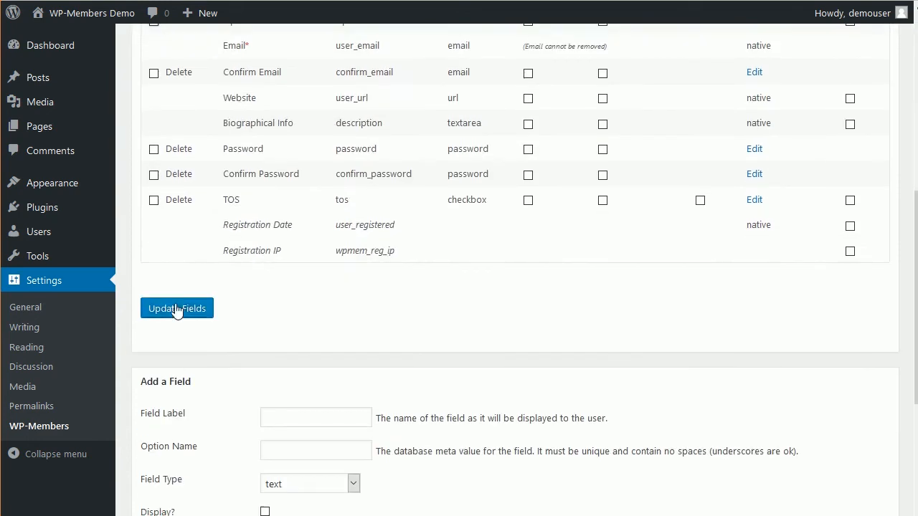
{"action": "left_click", "coordinate": [177, 310]}
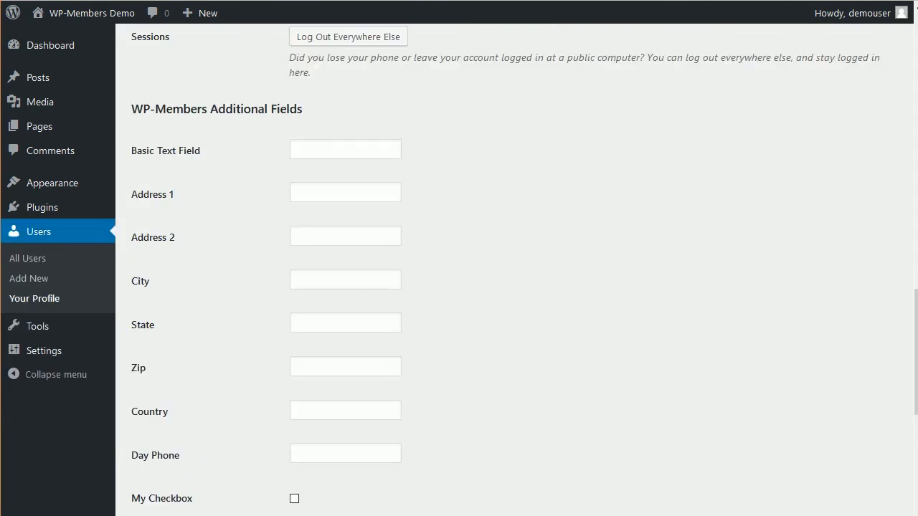
{"action": "key", "text": "F5"}
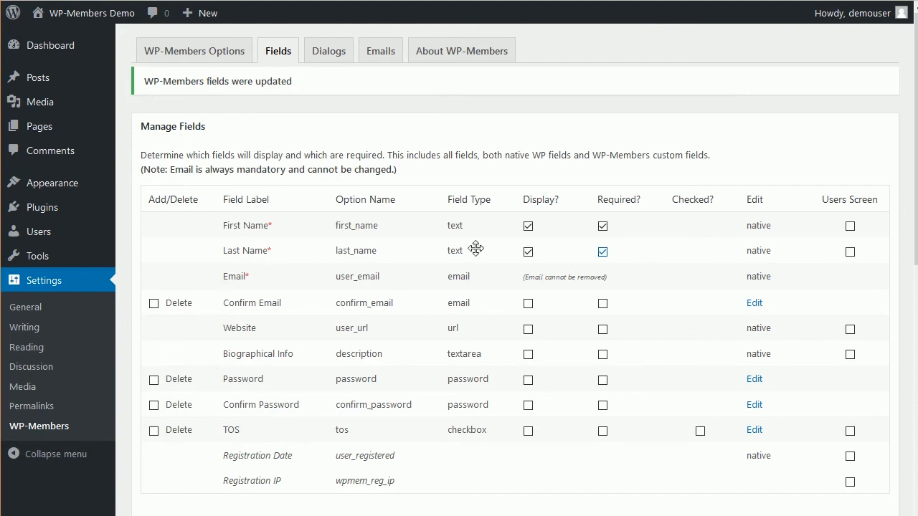
Label a new field "My Text Field" in the Add a Field form, keeping the text field type.
{"action": "scroll", "coordinate": [274, 244], "scroll_direction": "down", "scroll_amount": 6}
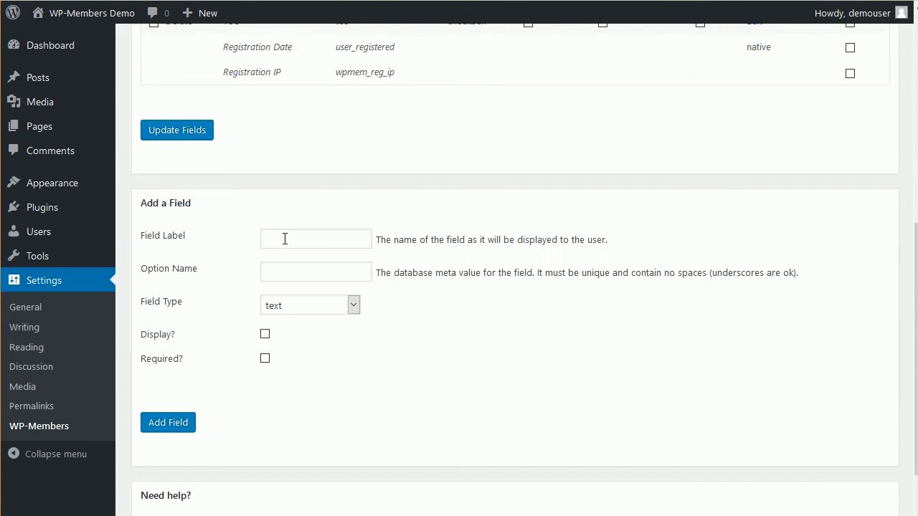
{"action": "left_click", "coordinate": [285, 240]}
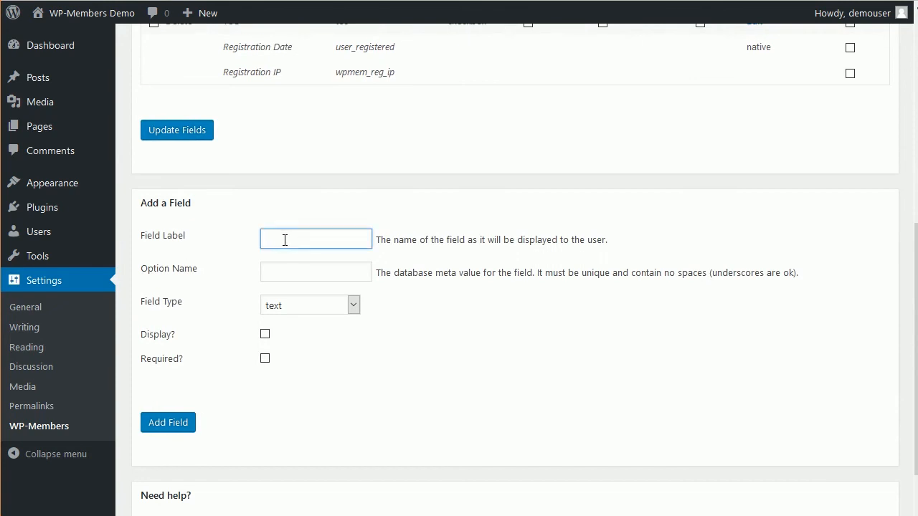
{"action": "left_click", "coordinate": [342, 309]}
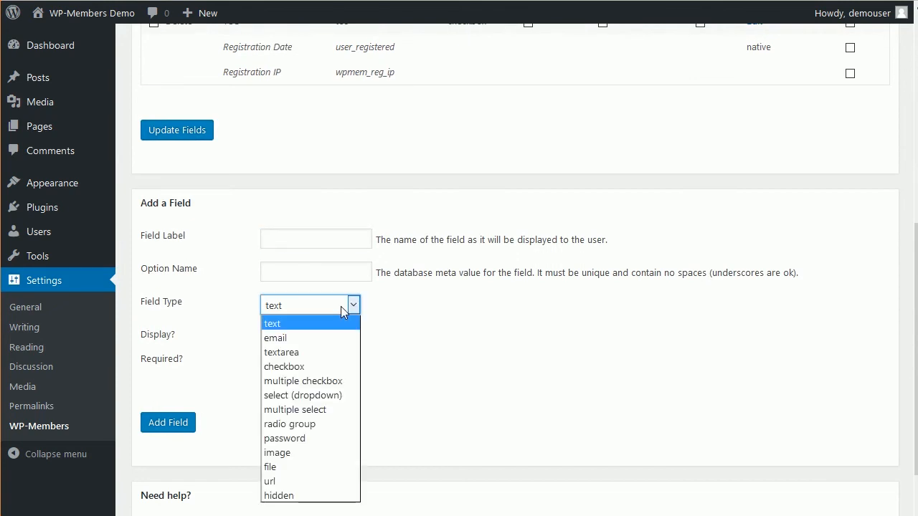
{"action": "left_click", "coordinate": [340, 307]}
{"action": "left_click", "coordinate": [326, 243]}
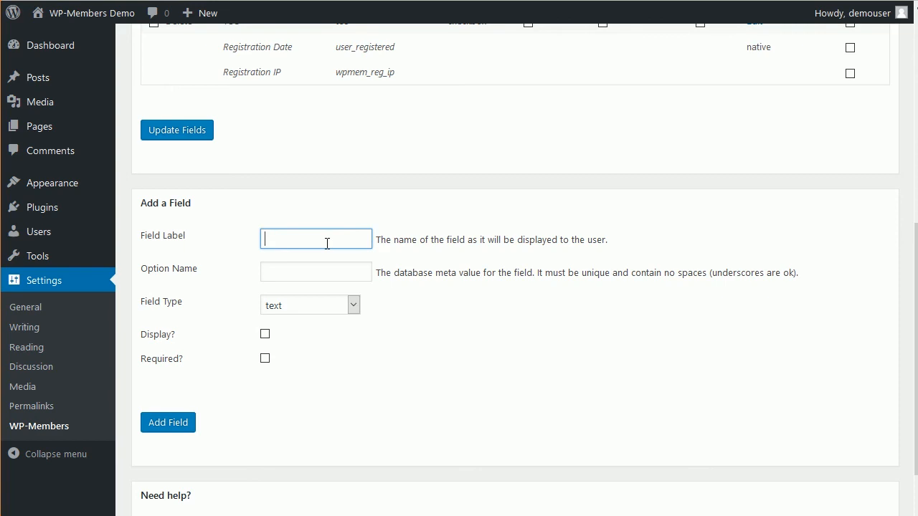
{"action": "type", "text": "My"}
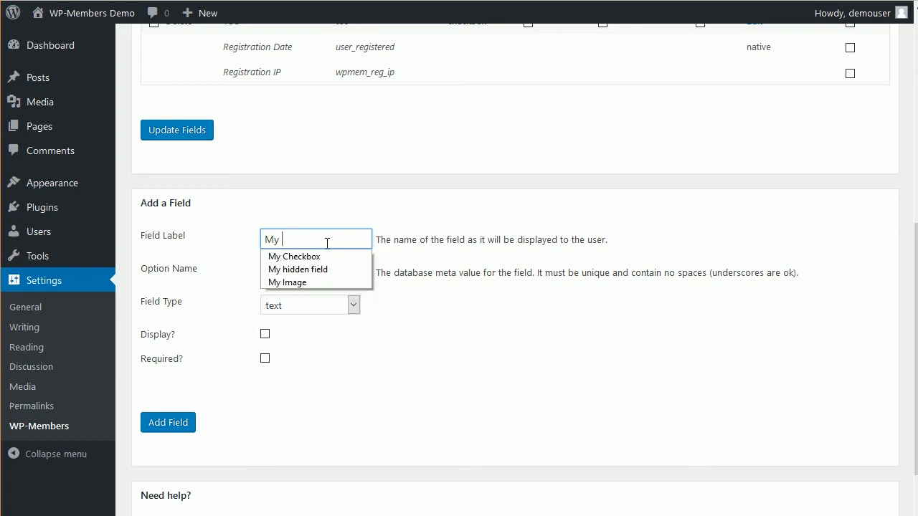
{"action": "type", "text": " Text Field"}
{"action": "key", "text": "Tab"}
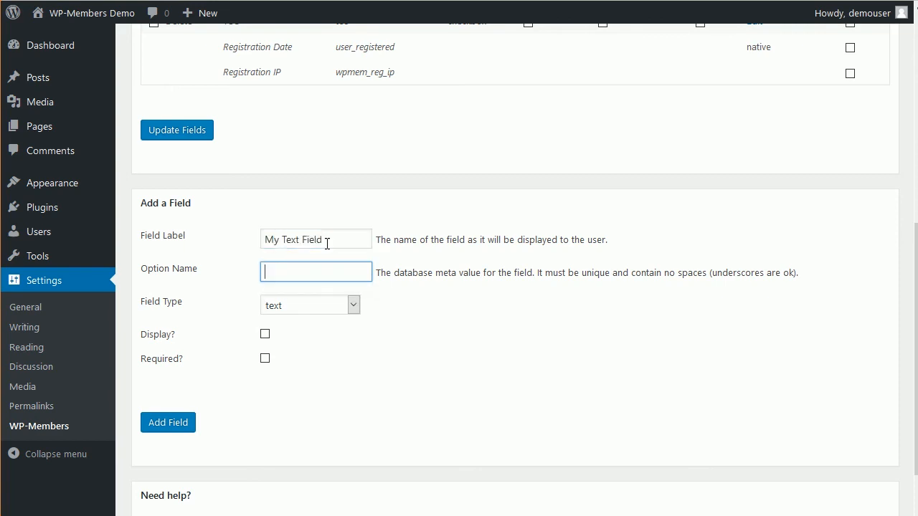
Set the option name to text_field, enable Display, add the field and check it on the Register page.
{"action": "type", "text": "text"}
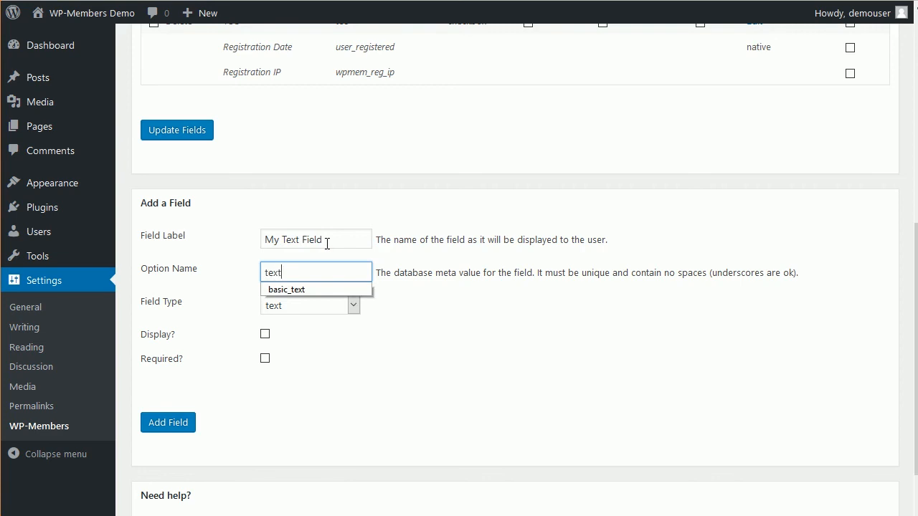
{"action": "type", "text": "_field"}
{"action": "key", "text": "Tab"}
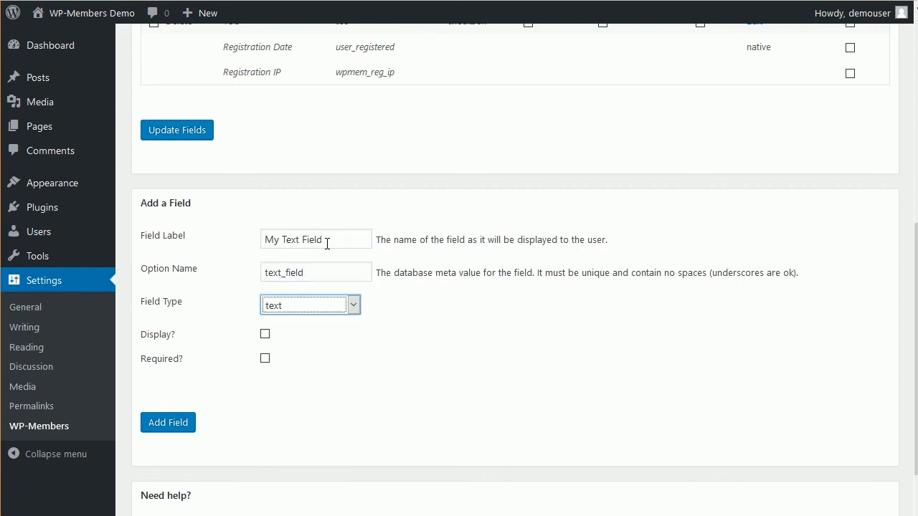
{"action": "left_click", "coordinate": [265, 335]}
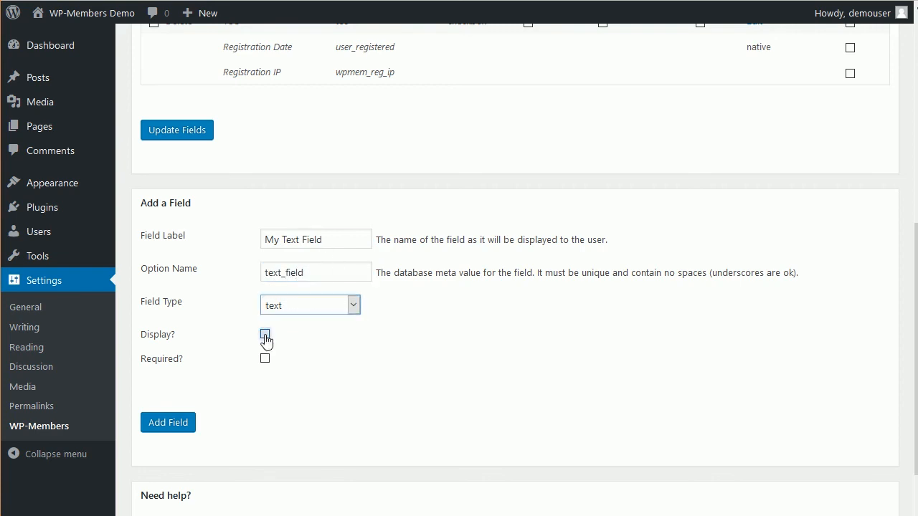
{"action": "left_click", "coordinate": [159, 421]}
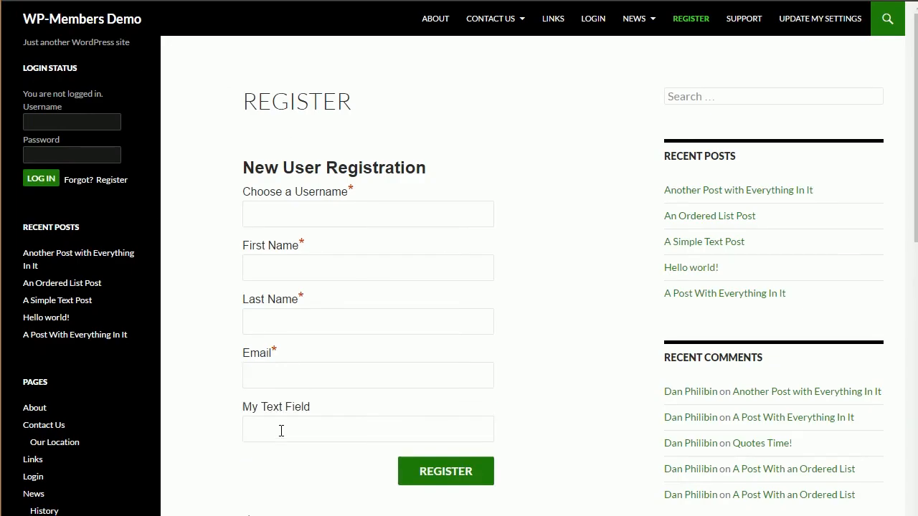
{"action": "left_click", "coordinate": [318, 431]}
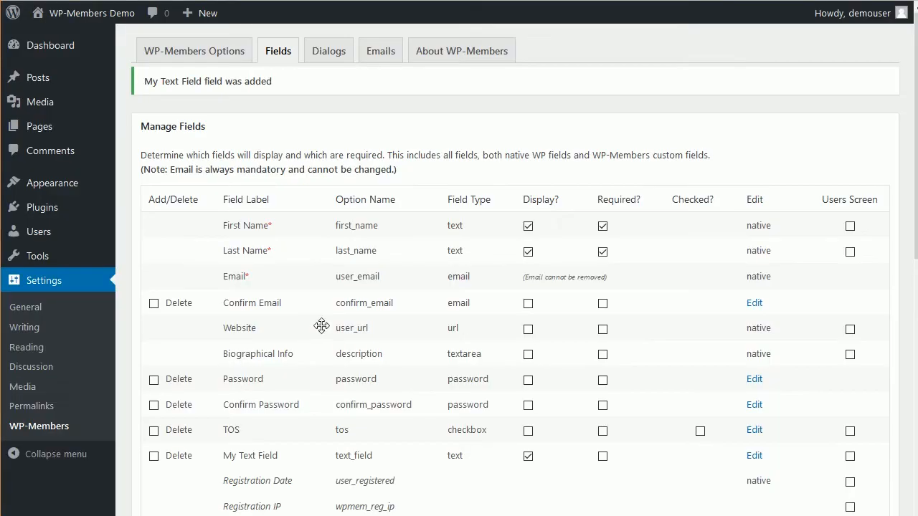
Review the field types available for a new field in the Add a Field form.
{"action": "scroll", "coordinate": [318, 325], "scroll_direction": "down", "scroll_amount": 2}
{"action": "left_click", "coordinate": [355, 329]}
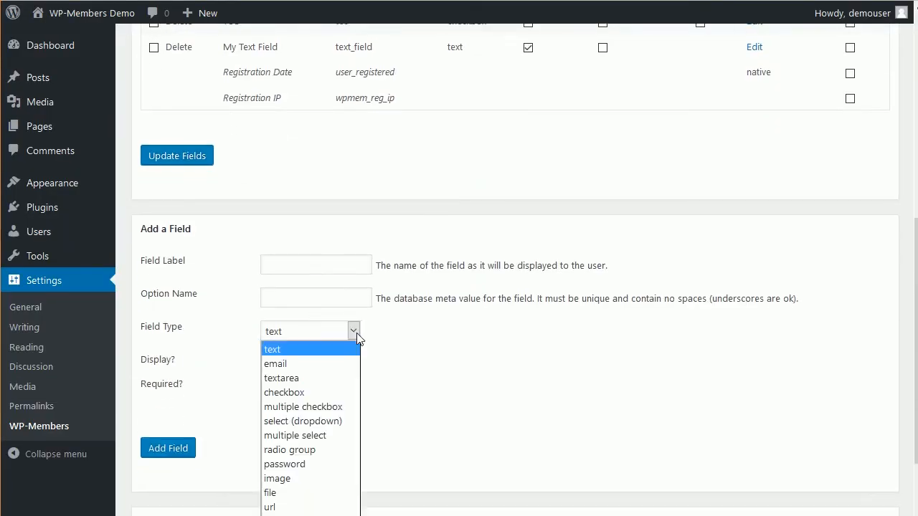
{"action": "scroll", "coordinate": [352, 323], "scroll_direction": "down", "scroll_amount": 1}
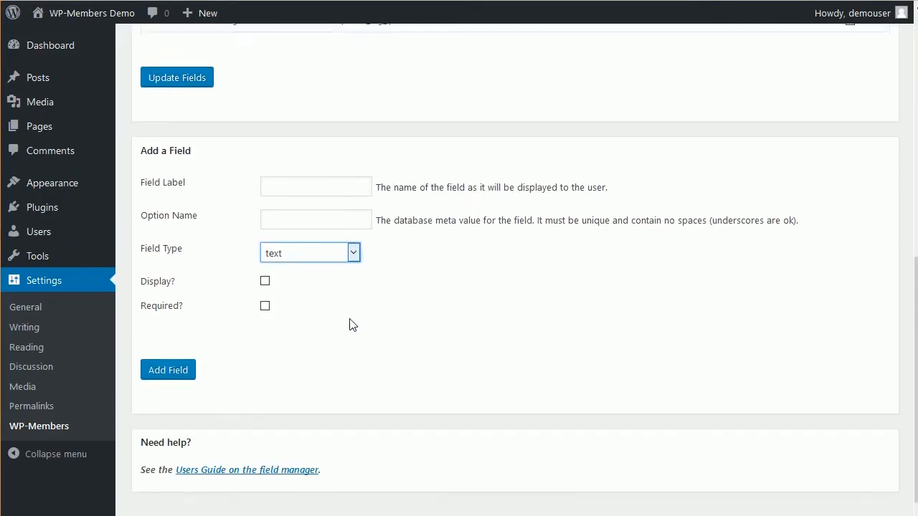
{"action": "left_click", "coordinate": [354, 250]}
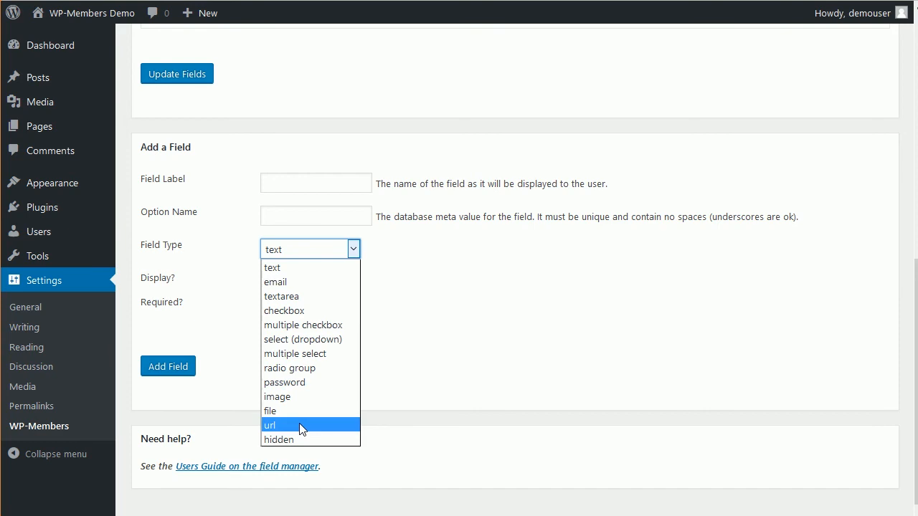
{"action": "left_click", "coordinate": [357, 250]}
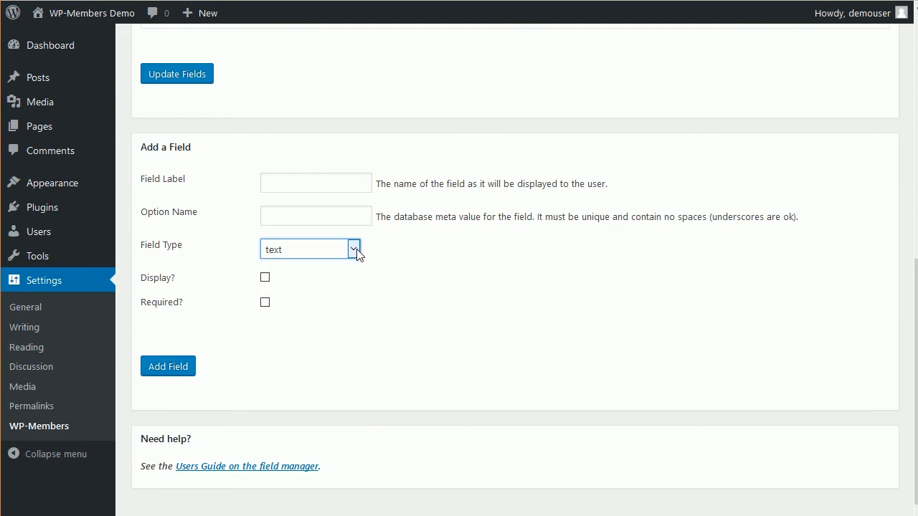
{"action": "left_click", "coordinate": [356, 251]}
{"action": "left_click", "coordinate": [353, 256]}
Set up a new field of type checkbox with the label "My Checkbox" and the option name my_checkbox.
{"action": "left_click", "coordinate": [353, 255]}
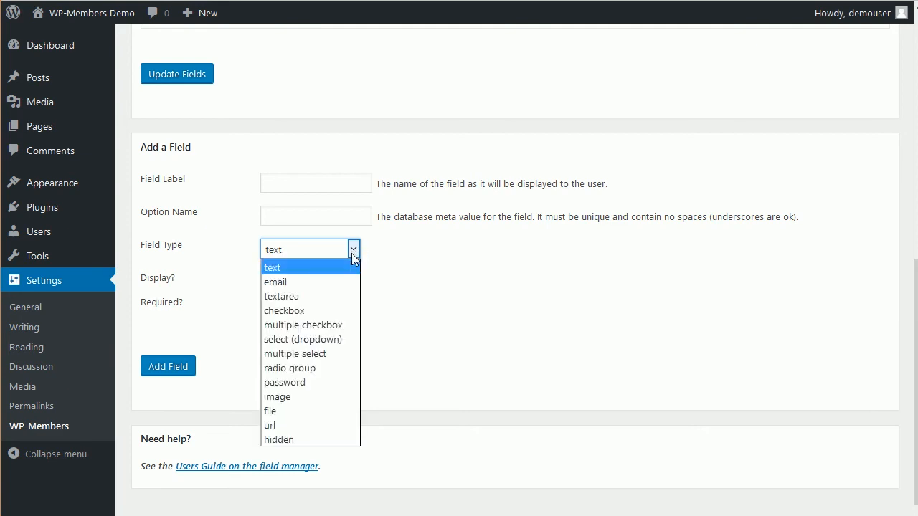
{"action": "left_click", "coordinate": [334, 311]}
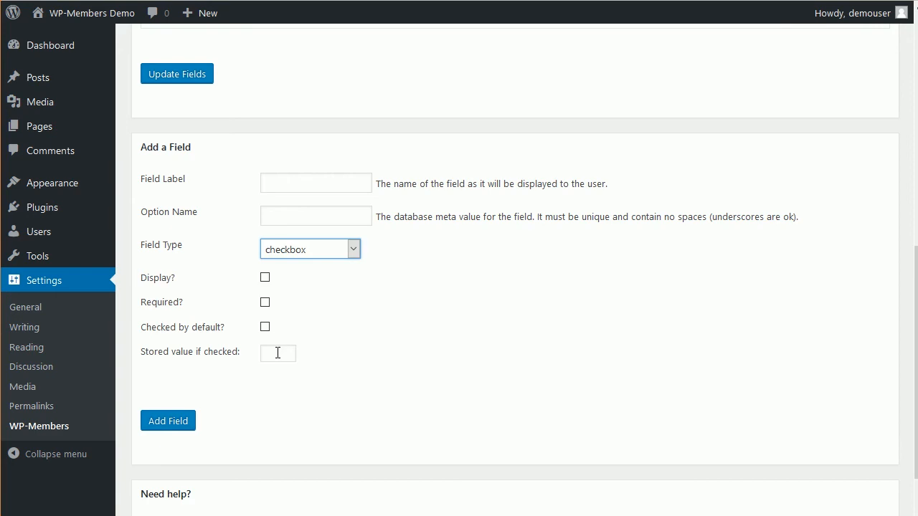
{"action": "left_click", "coordinate": [302, 180]}
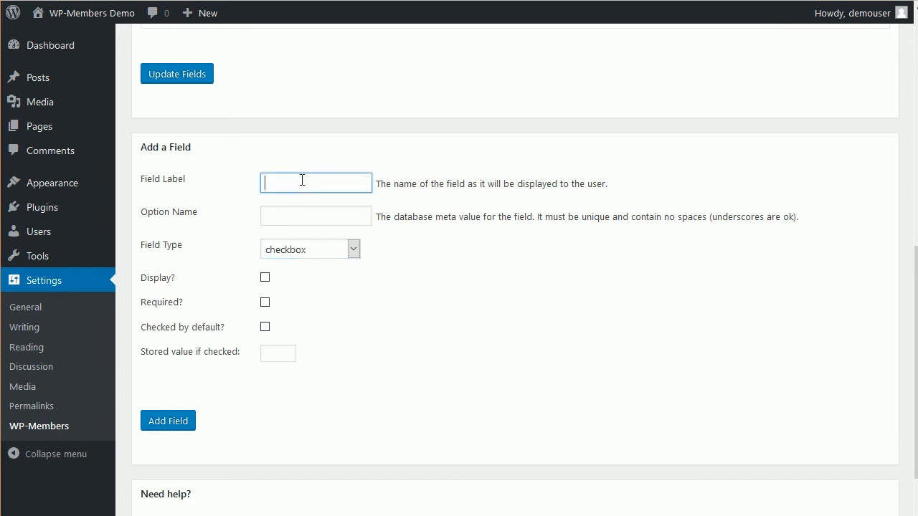
{"action": "type", "text": "My C"}
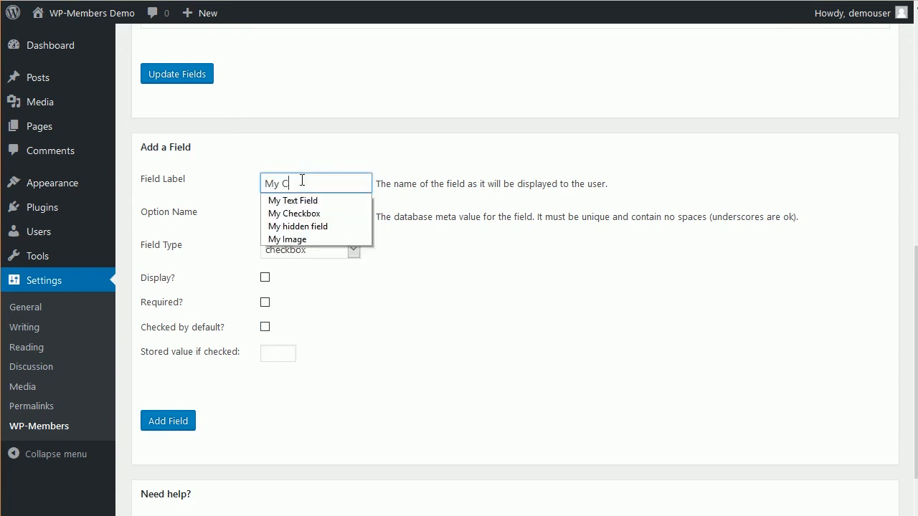
{"action": "type", "text": "heckbox"}
{"action": "key", "text": "Tab"}
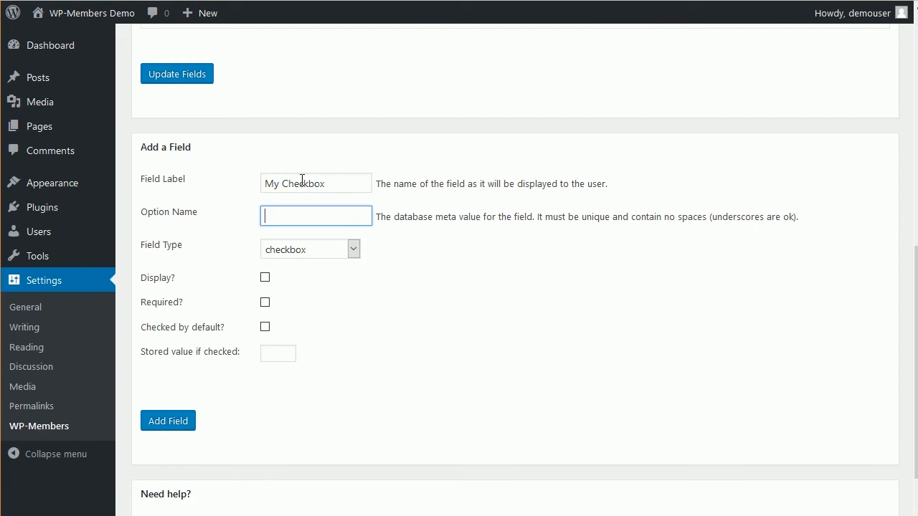
{"action": "type", "text": "my_chec"}
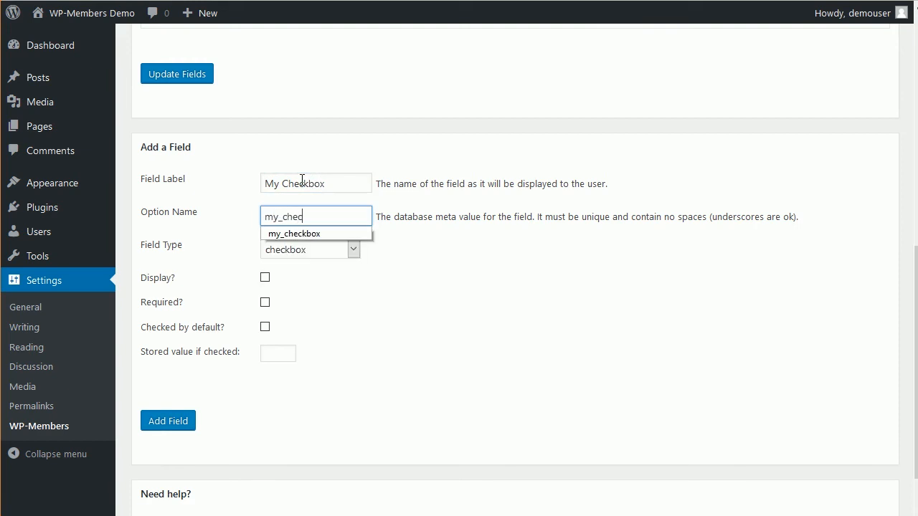
{"action": "type", "text": "kbox"}
{"action": "key", "text": "Tab"}
{"action": "key", "text": "Tab"}
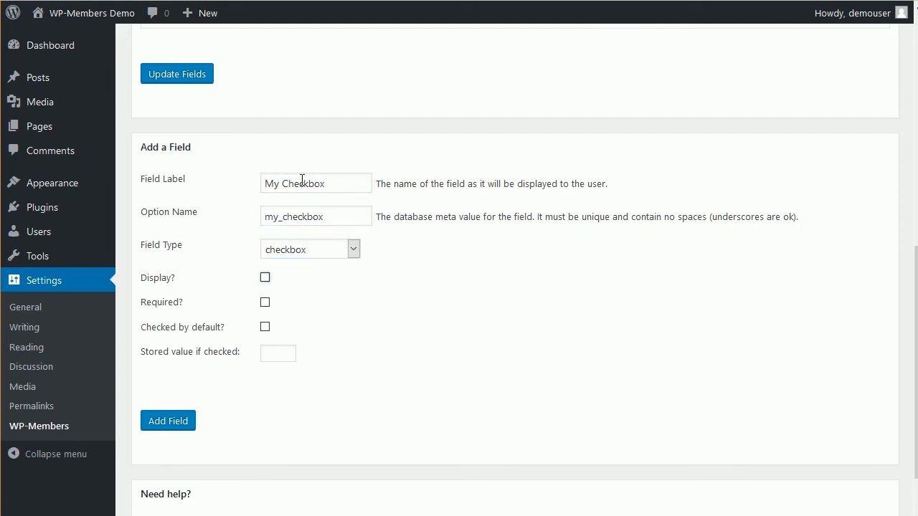
Enable Display for the new checkbox field, set its stored value if checked to "yes" and add the field.
{"action": "left_click", "coordinate": [265, 278]}
{"action": "left_click", "coordinate": [279, 351]}
{"action": "type", "text": "yes"}
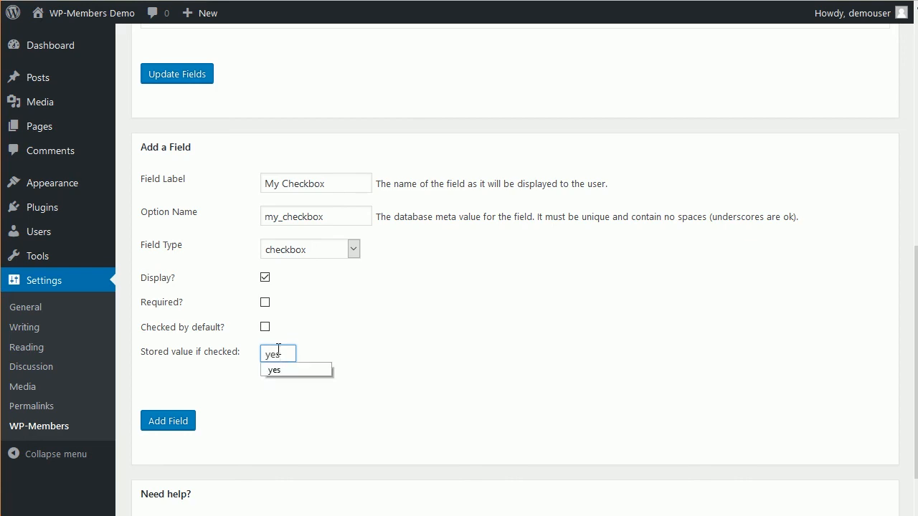
{"action": "left_click", "coordinate": [355, 355]}
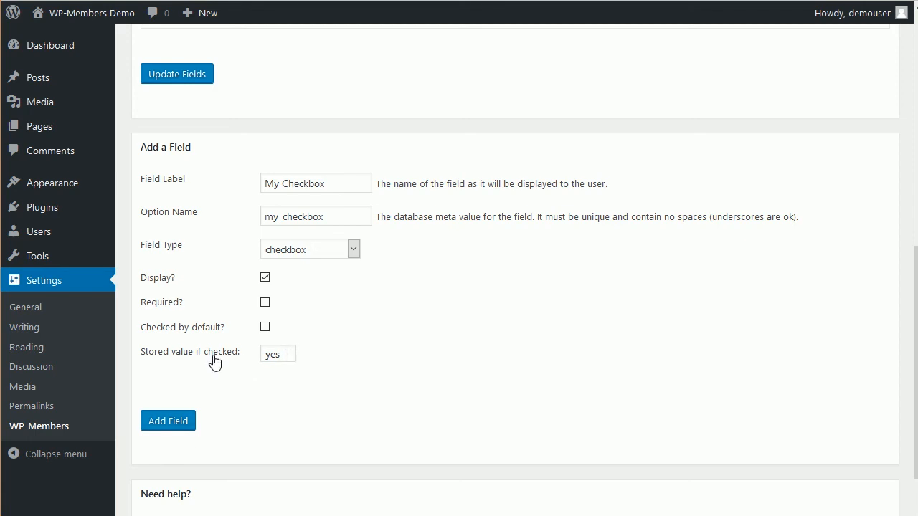
{"action": "left_click", "coordinate": [166, 423]}
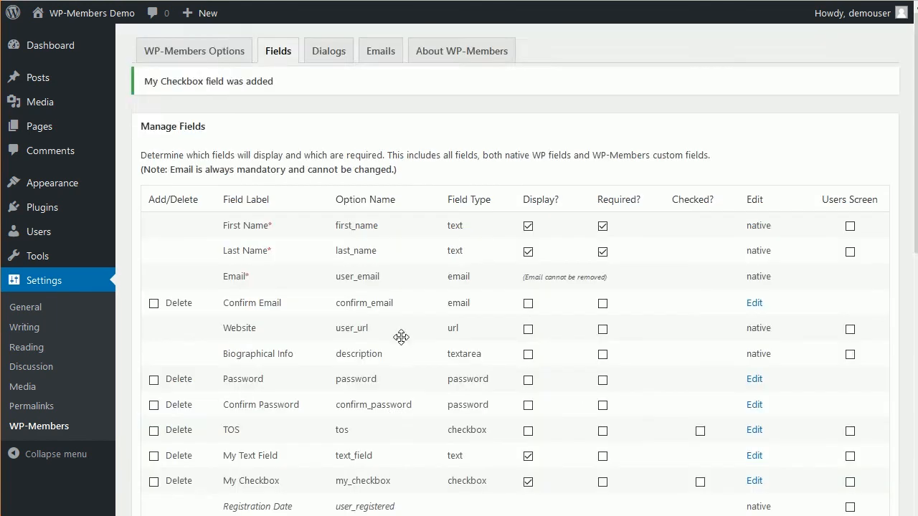
Open the My Checkbox field from the Manage Fields list for editing.
{"action": "scroll", "coordinate": [400, 337], "scroll_direction": "down", "scroll_amount": 2}
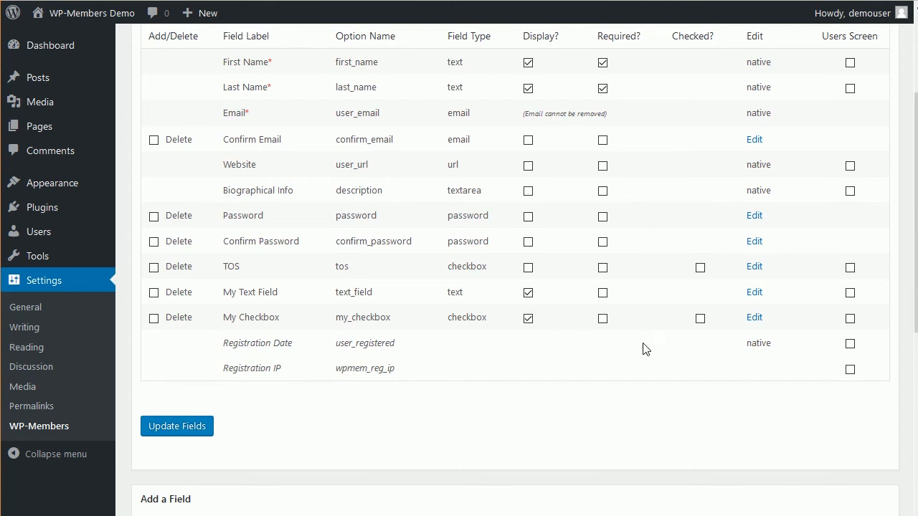
{"action": "scroll", "coordinate": [702, 327], "scroll_direction": "up", "scroll_amount": 1}
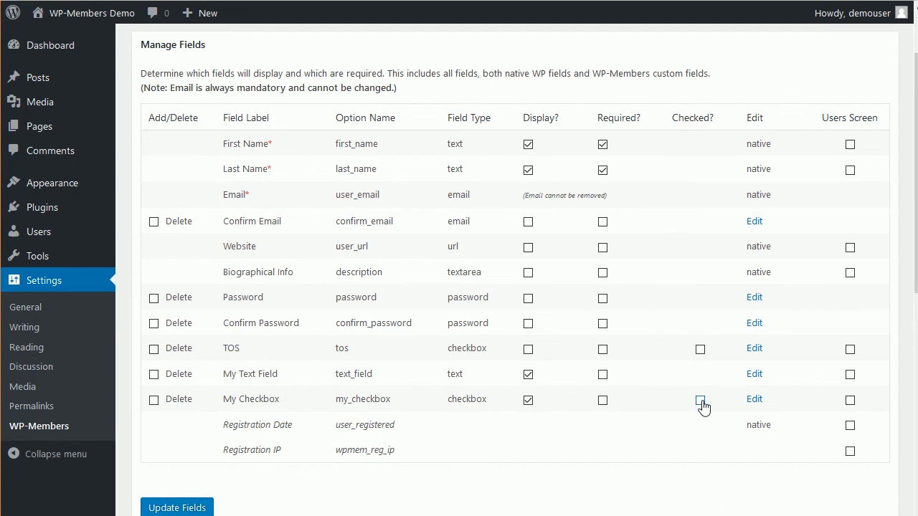
{"action": "left_click", "coordinate": [755, 400]}
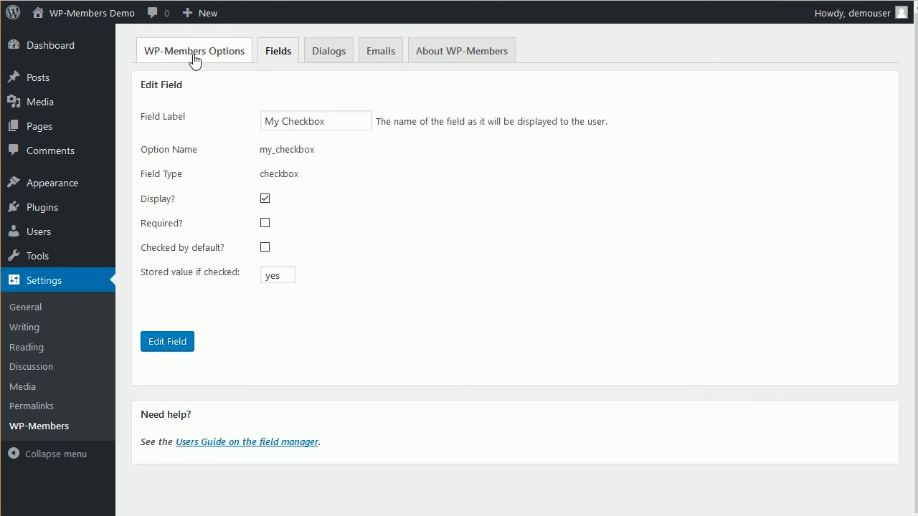
Return to the Manage Fields list and set the new field's type to multiple checkbox in the Add a Field form.
{"action": "left_click", "coordinate": [275, 56]}
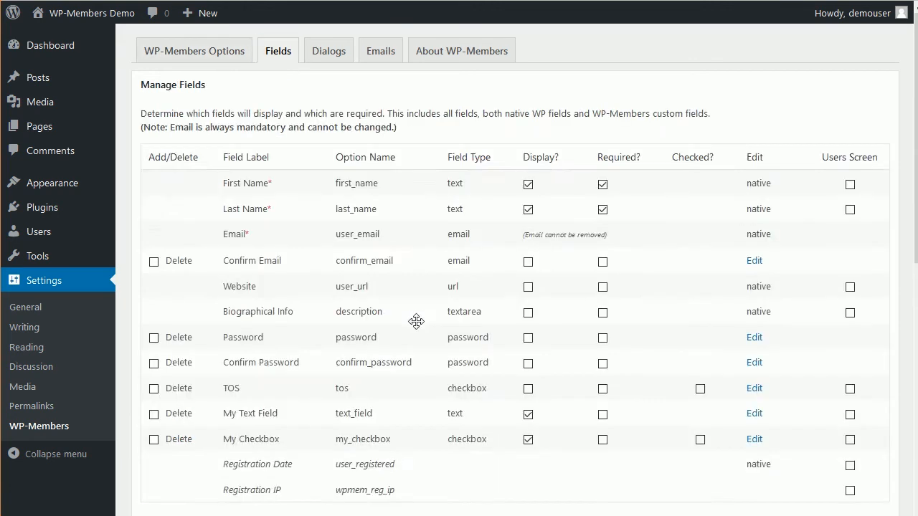
{"action": "scroll", "coordinate": [394, 344], "scroll_direction": "down", "scroll_amount": 6}
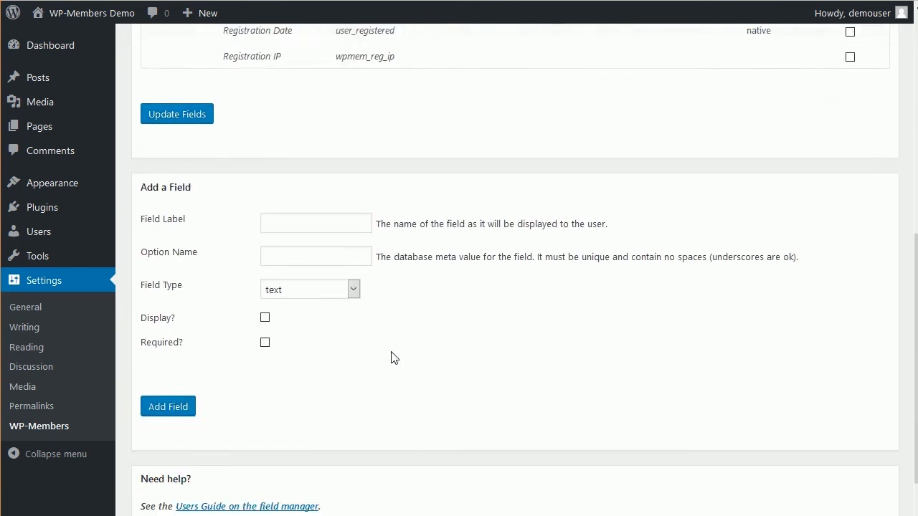
{"action": "scroll", "coordinate": [394, 358], "scroll_direction": "down", "scroll_amount": 1}
{"action": "left_click", "coordinate": [353, 231]}
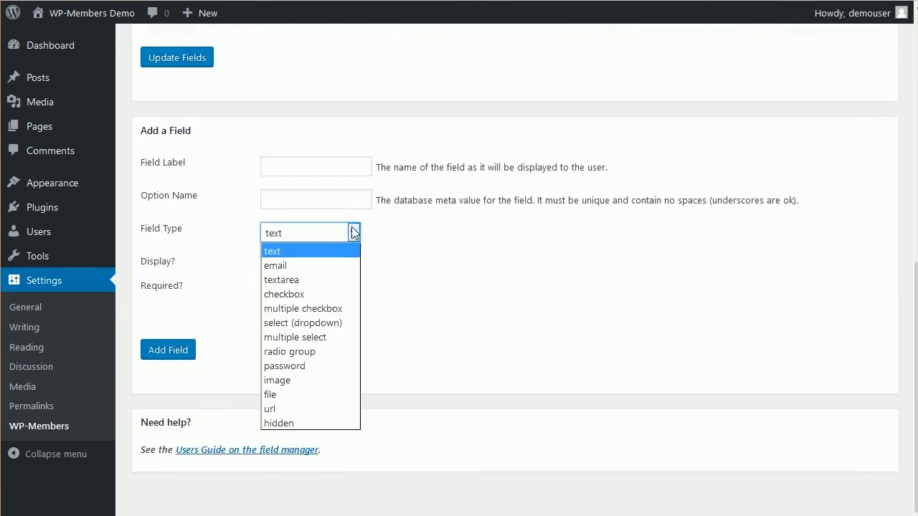
{"action": "left_click", "coordinate": [355, 310]}
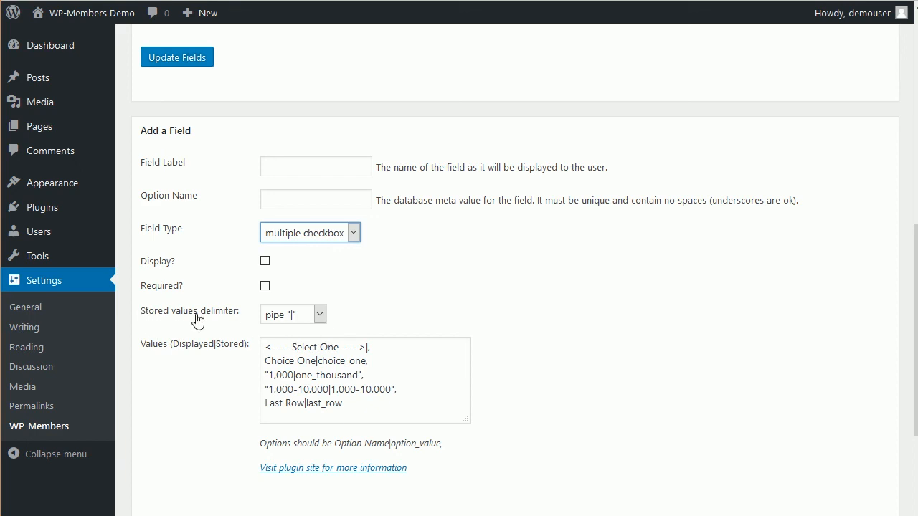
Review the stored values delimiter options and the other field types offered for the multiple checkbox field.
{"action": "left_click", "coordinate": [321, 315]}
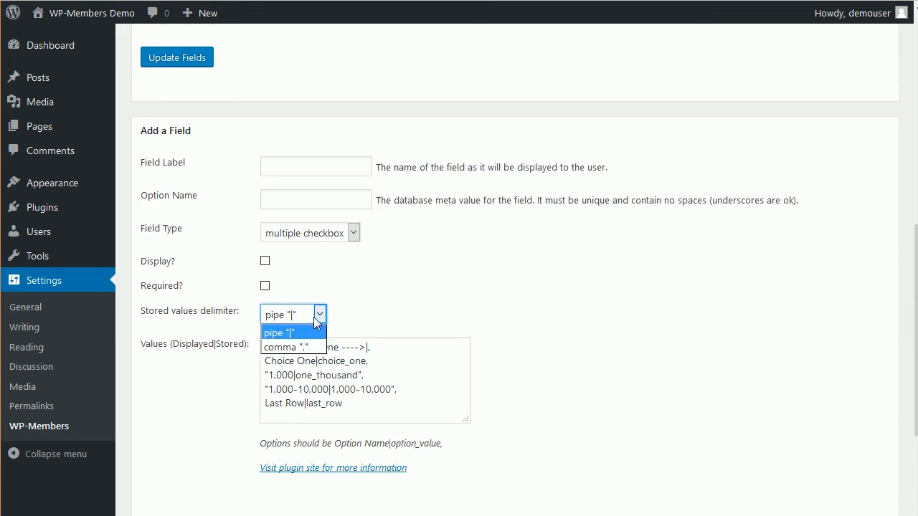
{"action": "left_click", "coordinate": [314, 318]}
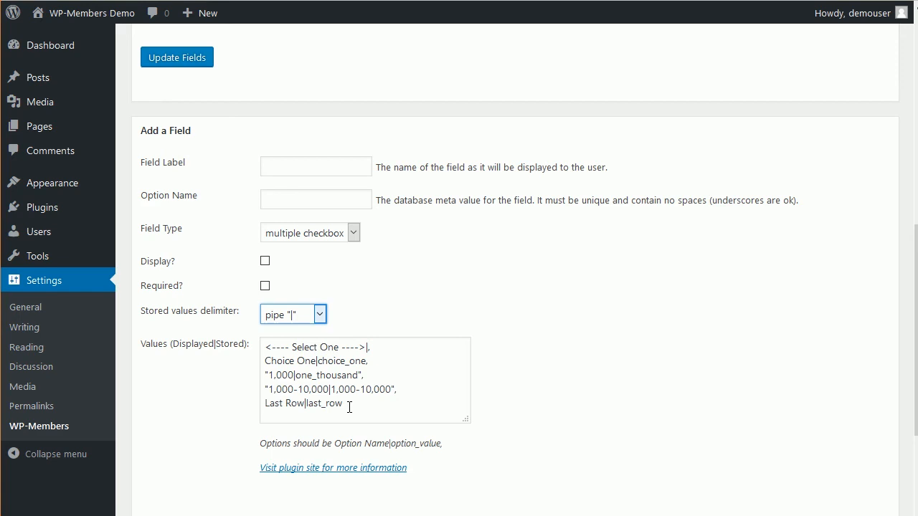
{"action": "left_click", "coordinate": [352, 237]}
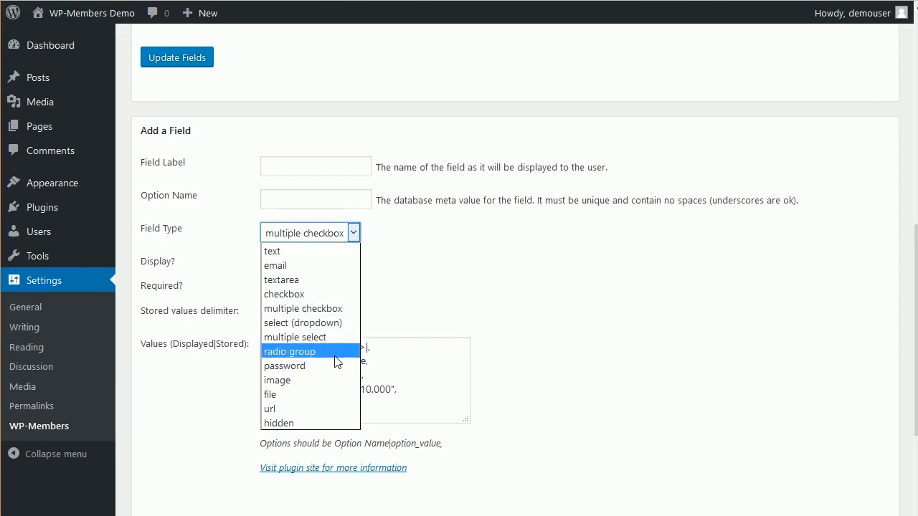
{"action": "left_click", "coordinate": [405, 329]}
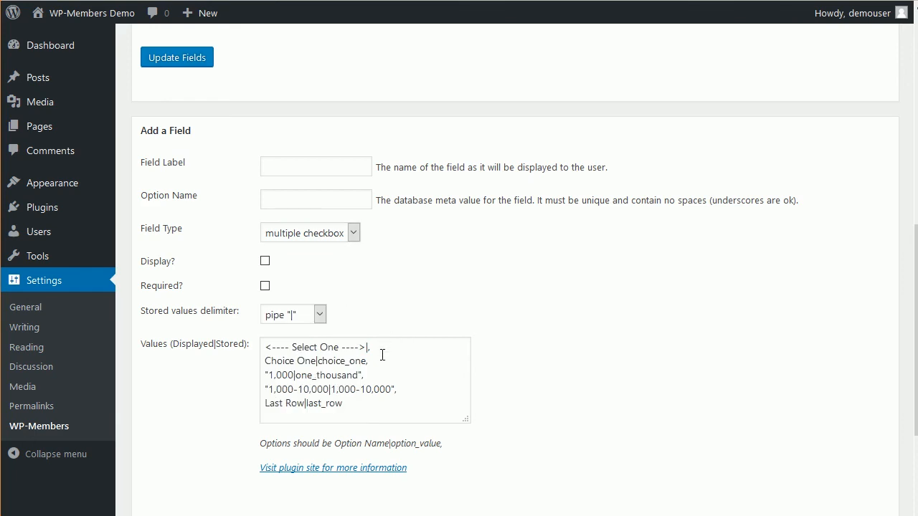
Remove the "<---- Select One ---->|," row from the multiple checkbox field's values.
{"action": "left_click_drag", "start_coordinate": [374, 347], "coordinate": [244, 344]}
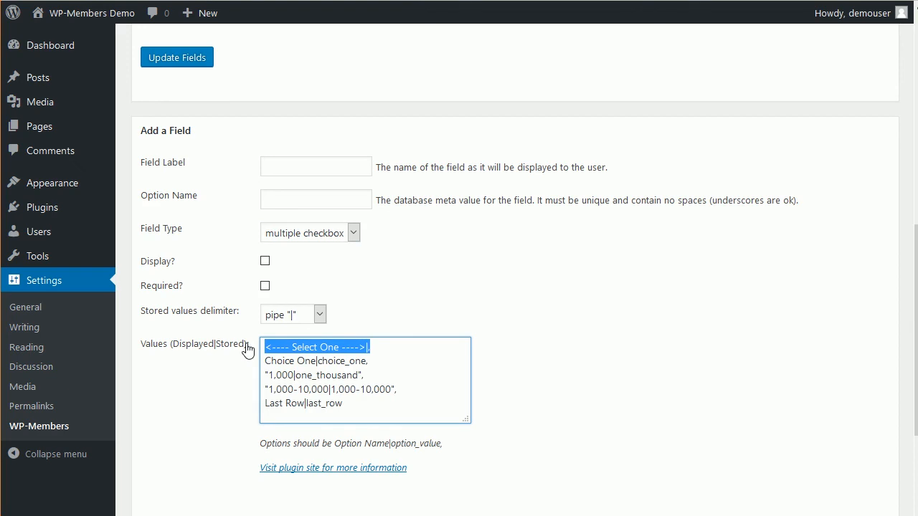
{"action": "key", "text": "BackSpace"}
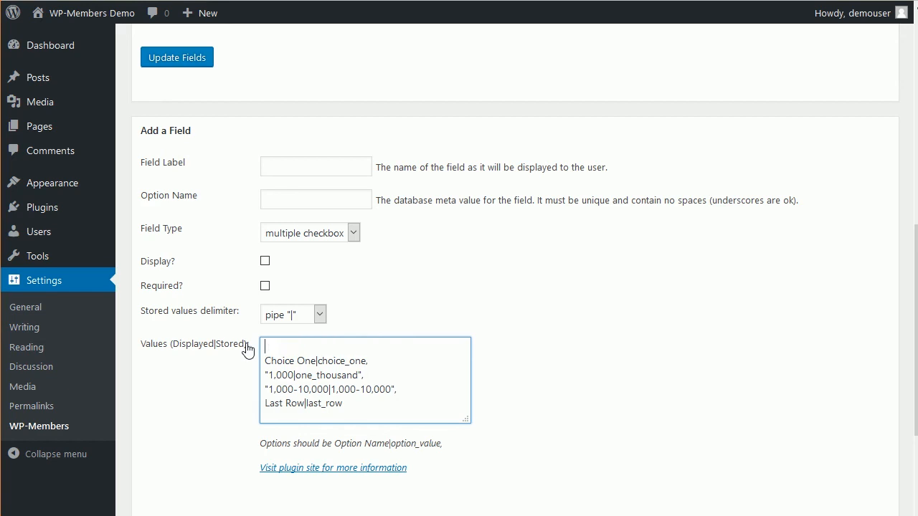
{"action": "key", "text": "Delete"}
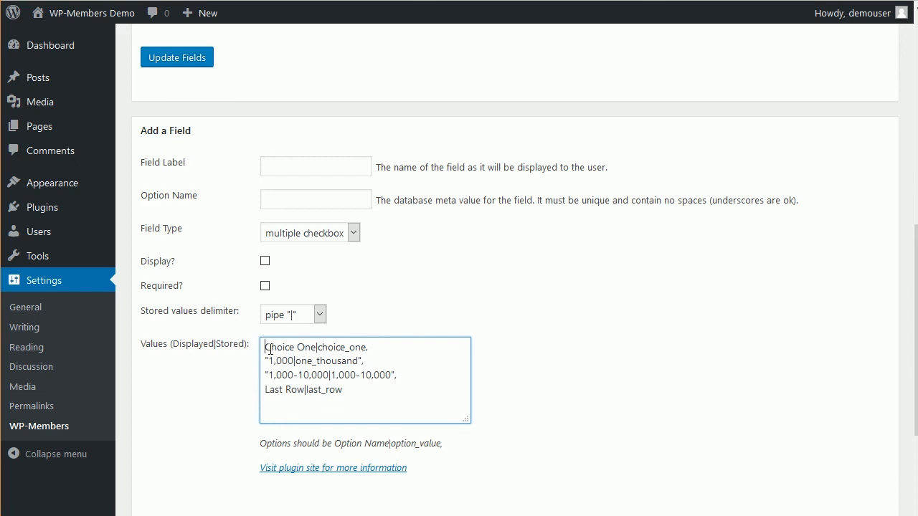
Examine the displayed text "Choice One" and the stored value "choice_one" in the first row of the field's values.
{"action": "left_click_drag", "start_coordinate": [267, 348], "coordinate": [284, 348]}
{"action": "left_click_drag", "start_coordinate": [313, 350], "coordinate": [317, 352]}
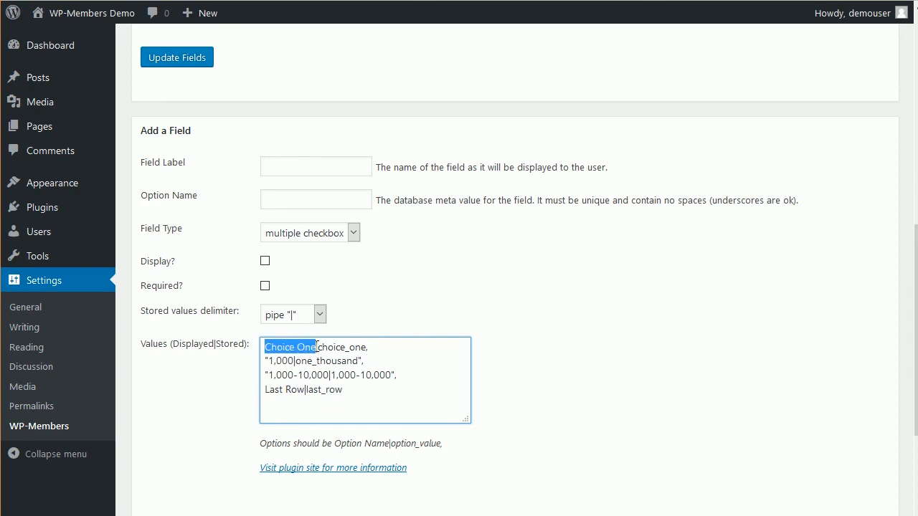
{"action": "left_click", "coordinate": [316, 347]}
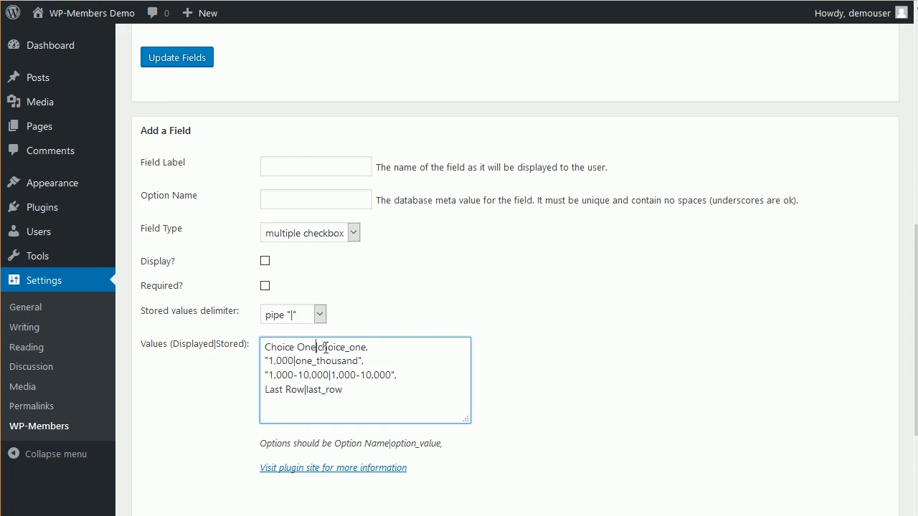
{"action": "left_click_drag", "start_coordinate": [319, 347], "coordinate": [368, 347]}
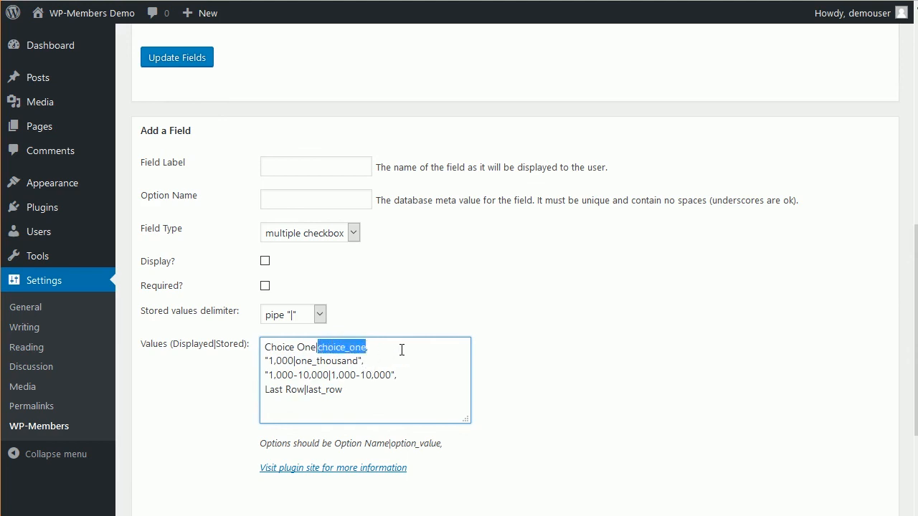
{"action": "left_click", "coordinate": [402, 349]}
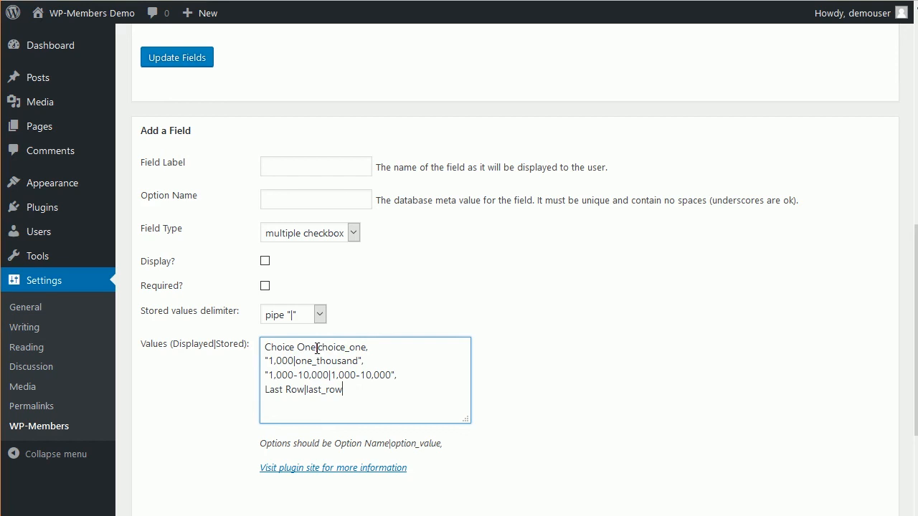
{"action": "left_click_drag", "start_coordinate": [320, 346], "coordinate": [366, 342]}
{"action": "left_click", "coordinate": [368, 348]}
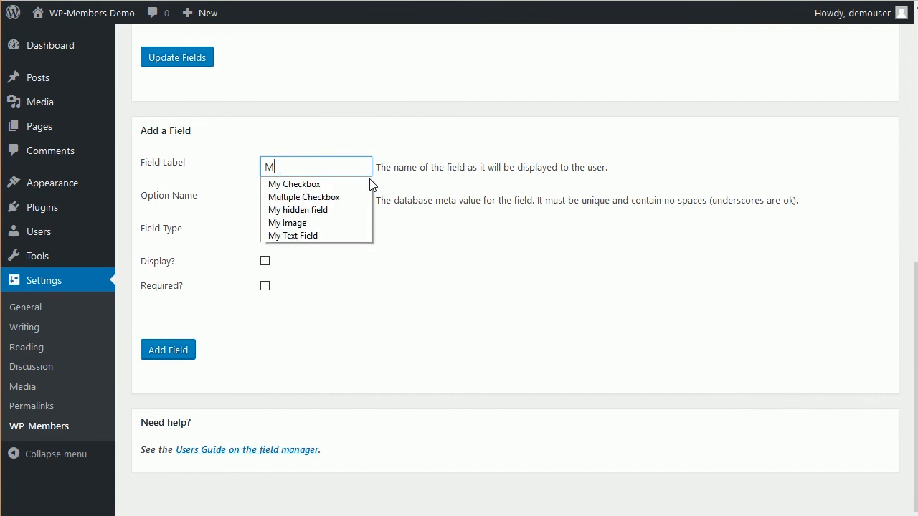
Give the new field the label "My Multiple Checkbox" and the option name my_multiple_checkbox.
{"action": "type", "text": "y m"}
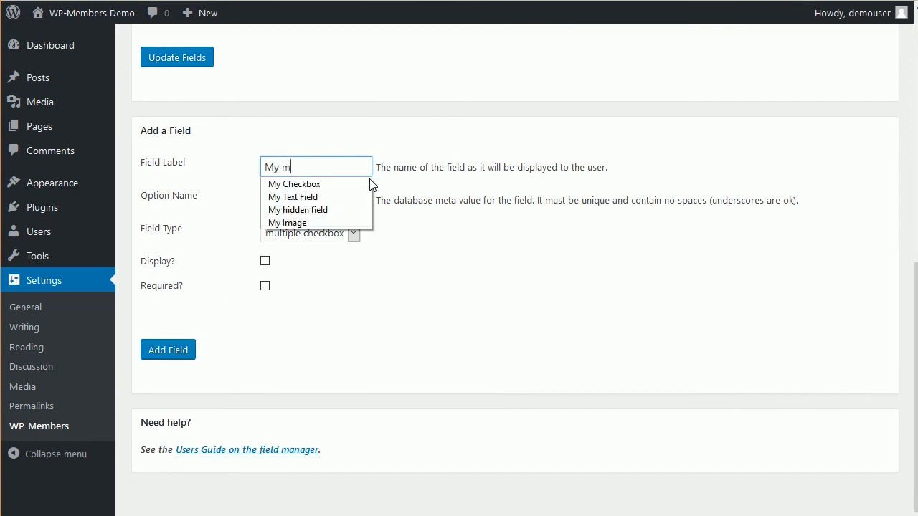
{"action": "key", "text": "BackSpace"}
{"action": "type", "text": "Multiple "}
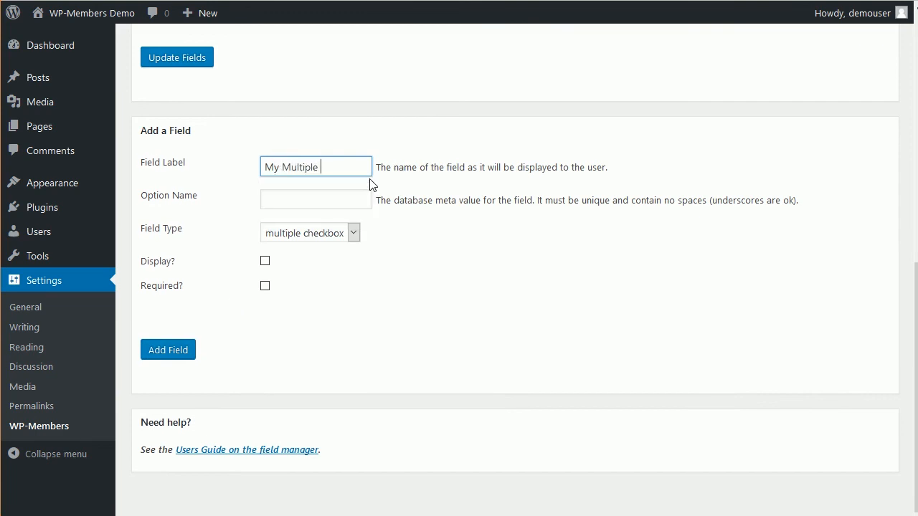
{"action": "type", "text": "Checkbox"}
{"action": "key", "text": "Tab"}
{"action": "type", "text": "my_"}
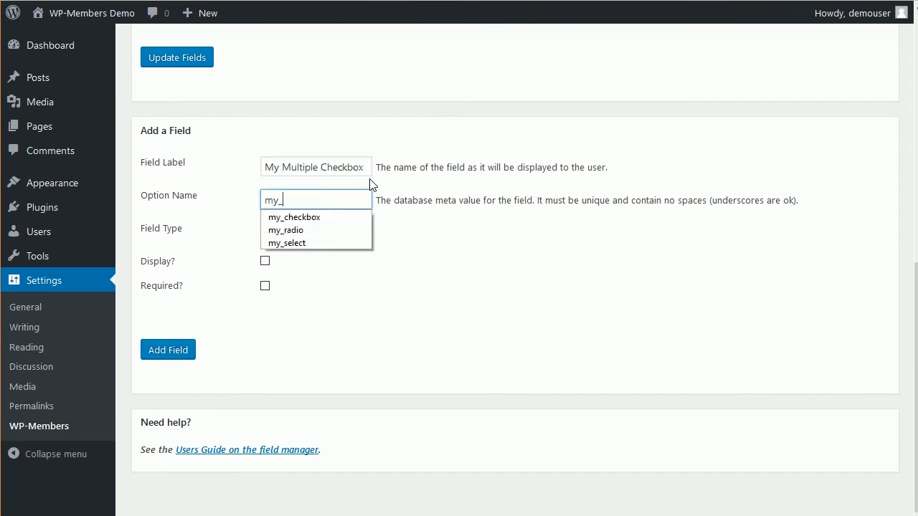
{"action": "type", "text": "multiple"}
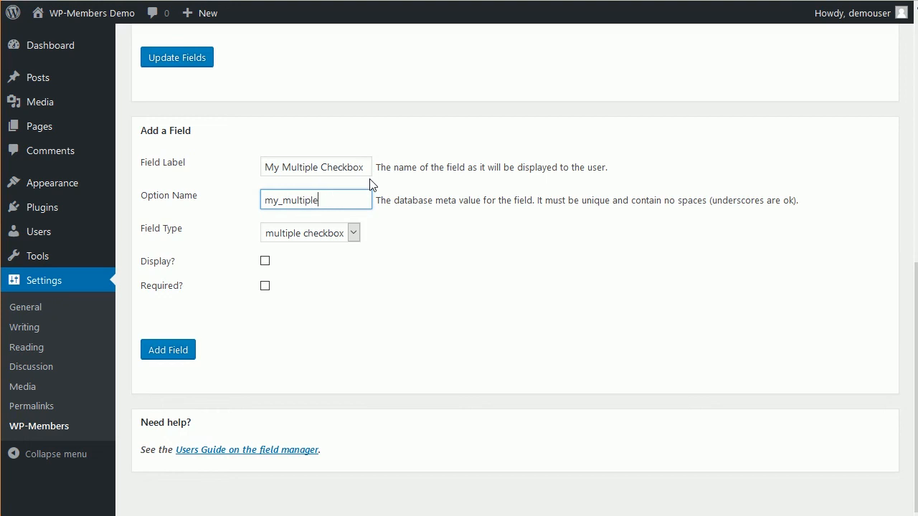
{"action": "type", "text": "_checkbox"}
{"action": "key", "text": "Tab"}
{"action": "key", "text": "Tab"}
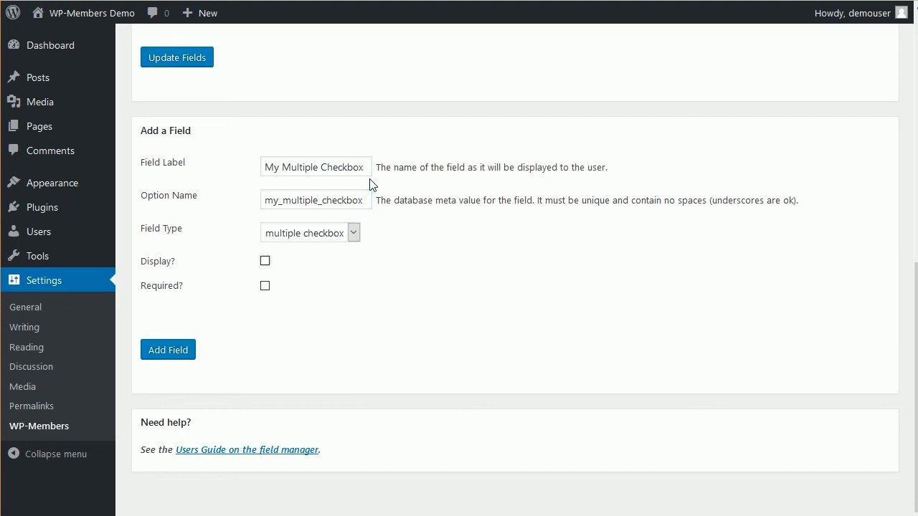
Reselect multiple checkbox as the new field's type by switching from checkbox, and add the field.
{"action": "left_click", "coordinate": [353, 233]}
{"action": "left_click", "coordinate": [337, 294]}
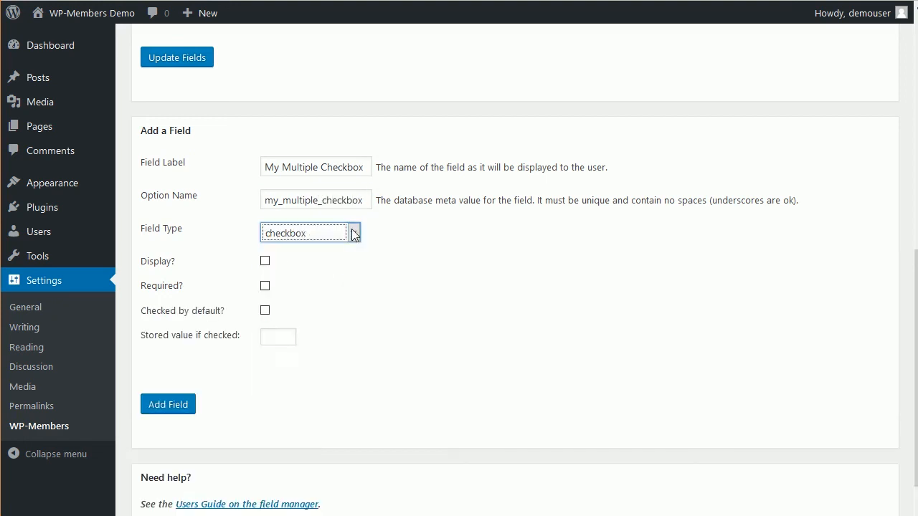
{"action": "left_click", "coordinate": [353, 233]}
{"action": "left_click", "coordinate": [337, 309]}
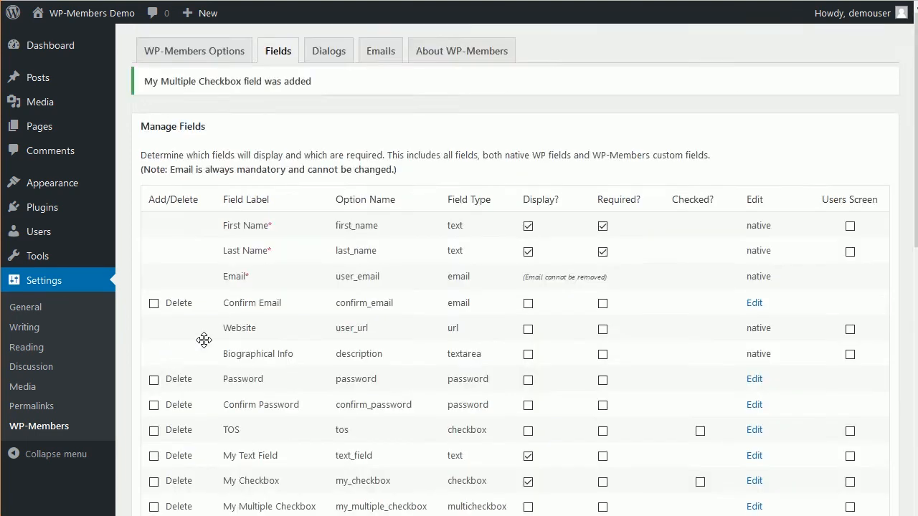
Enable Display for the My Multiple Checkbox field in the Manage Fields list and update the fields.
{"action": "scroll", "coordinate": [203, 338], "scroll_direction": "down", "scroll_amount": 2}
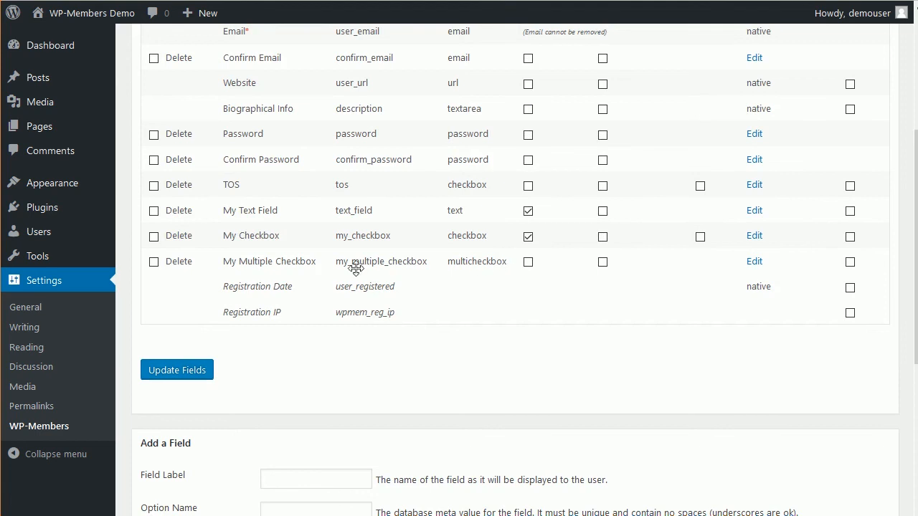
{"action": "scroll", "coordinate": [610, 267], "scroll_direction": "up", "scroll_amount": 3}
{"action": "scroll", "coordinate": [609, 267], "scroll_direction": "down", "scroll_amount": 2}
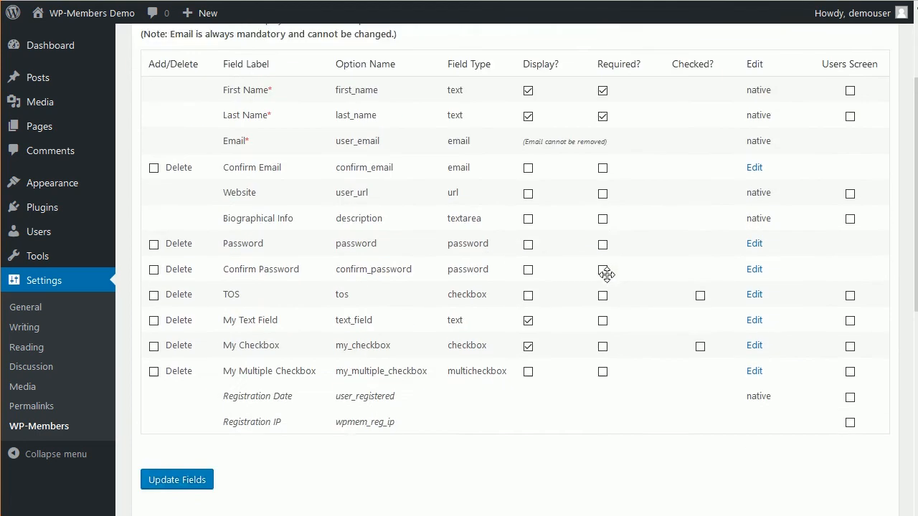
{"action": "left_click", "coordinate": [528, 346]}
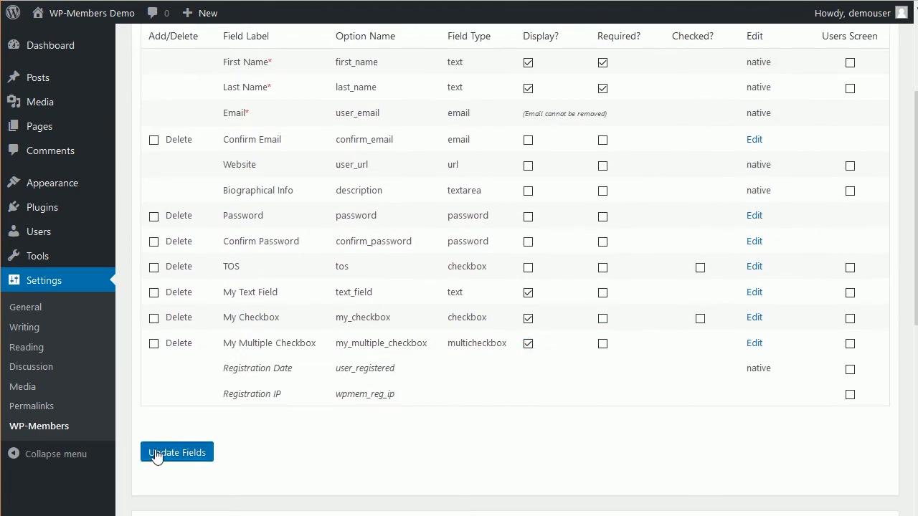
{"action": "scroll", "coordinate": [259, 432], "scroll_direction": "up", "scroll_amount": 3}
{"action": "scroll", "coordinate": [316, 288], "scroll_direction": "down", "scroll_amount": 4}
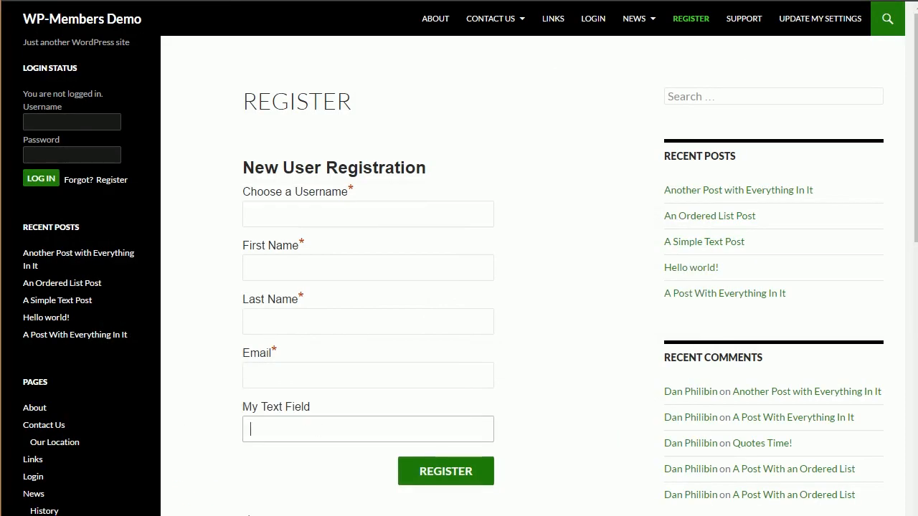
View the refreshed Register page and inspect the Choice One checkbox under My Multiple Checkbox in the browser's developer tools.
{"action": "scroll", "coordinate": [402, 203], "scroll_direction": "down", "scroll_amount": 2}
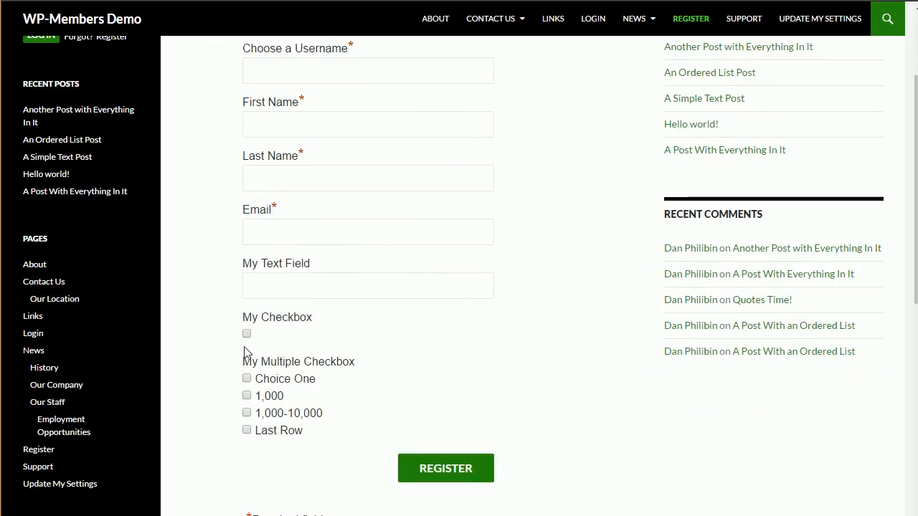
{"action": "scroll", "coordinate": [254, 355], "scroll_direction": "down", "scroll_amount": 1}
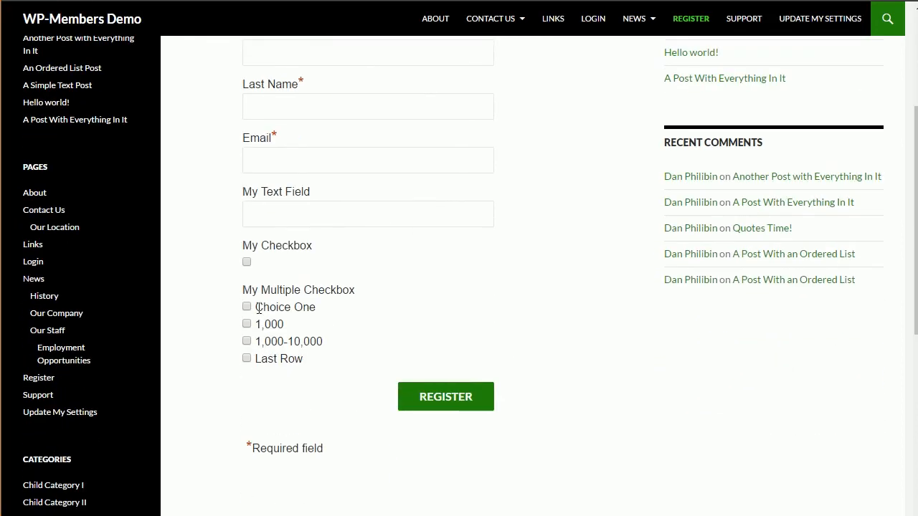
{"action": "mouse_move", "coordinate": [257, 306]}
{"action": "left_mouse_down"}
{"action": "mouse_move", "coordinate": [324, 309]}
{"action": "mouse_move", "coordinate": [256, 307]}
{"action": "left_mouse_up"}
{"action": "right_click", "coordinate": [245, 308]}
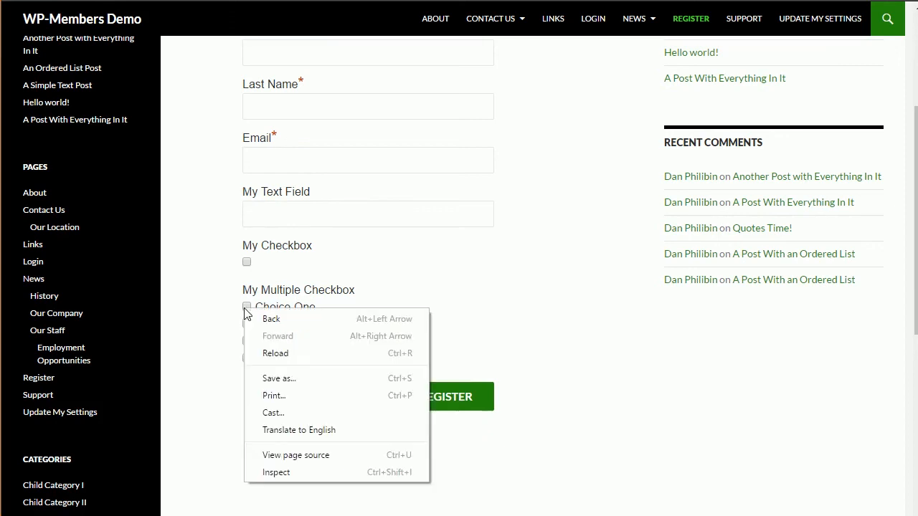
{"action": "left_click", "coordinate": [264, 472]}
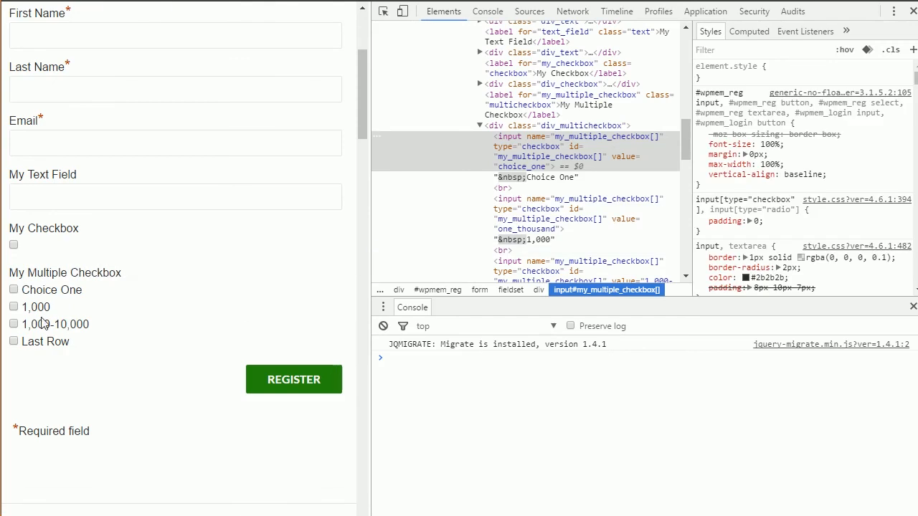
Examine the Choice One input's value attribute in the page code, tick that checkbox, and close the developer tools.
{"action": "left_click", "coordinate": [531, 170]}
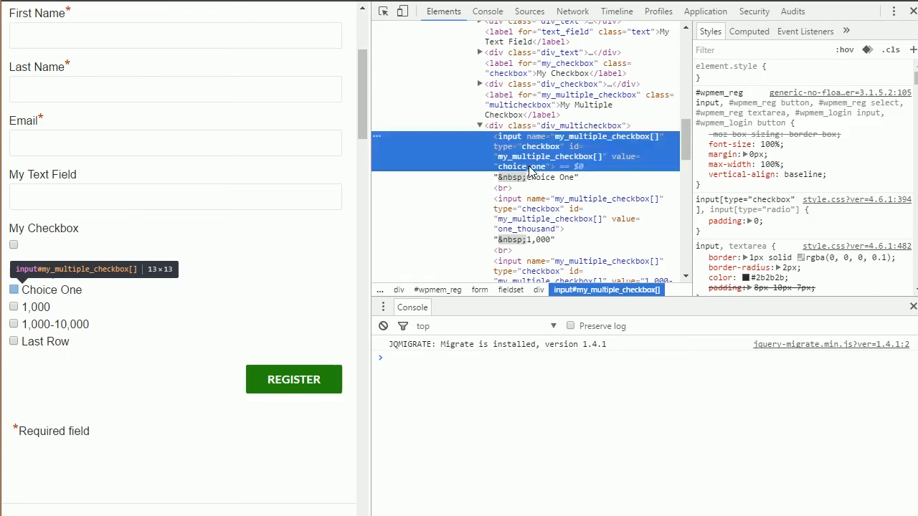
{"action": "double_click", "coordinate": [531, 169]}
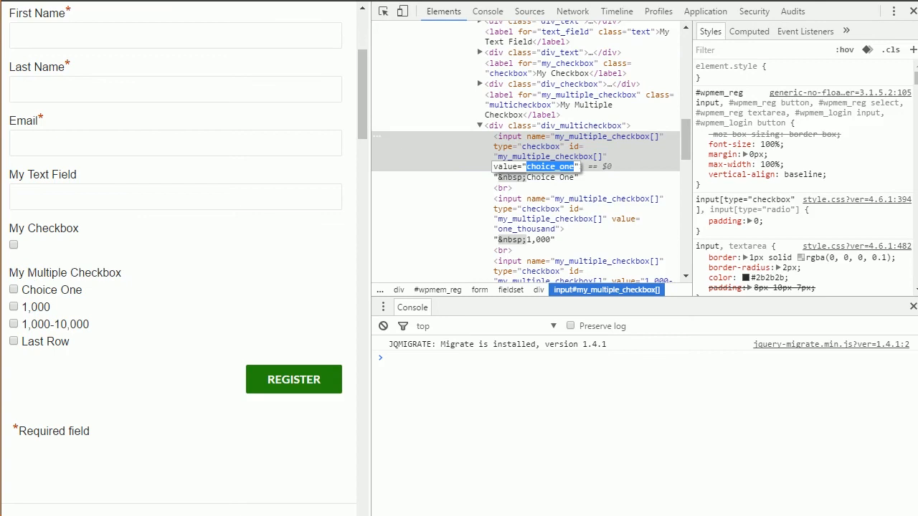
{"action": "left_click", "coordinate": [15, 291]}
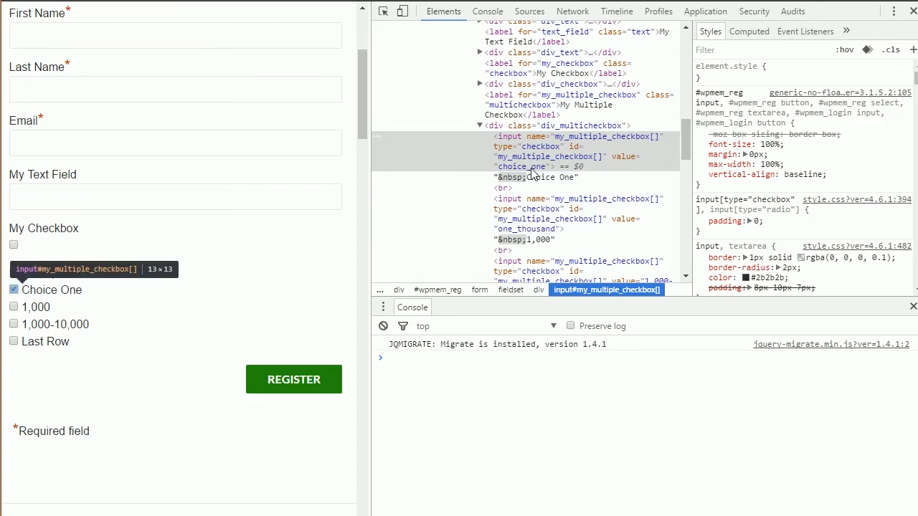
{"action": "left_click", "coordinate": [912, 12]}
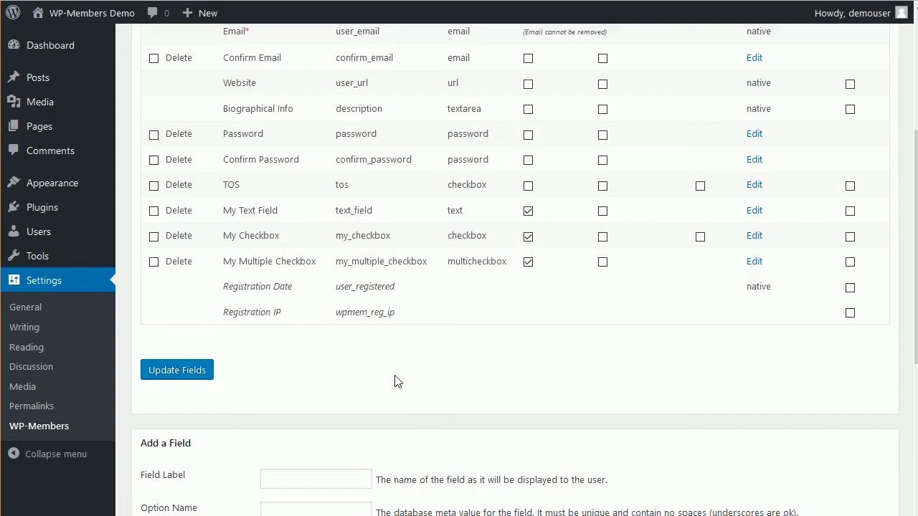
Set the new field's type to select (dropdown) and examine the Select One placeholder line in its values.
{"action": "scroll", "coordinate": [398, 380], "scroll_direction": "down", "scroll_amount": 3}
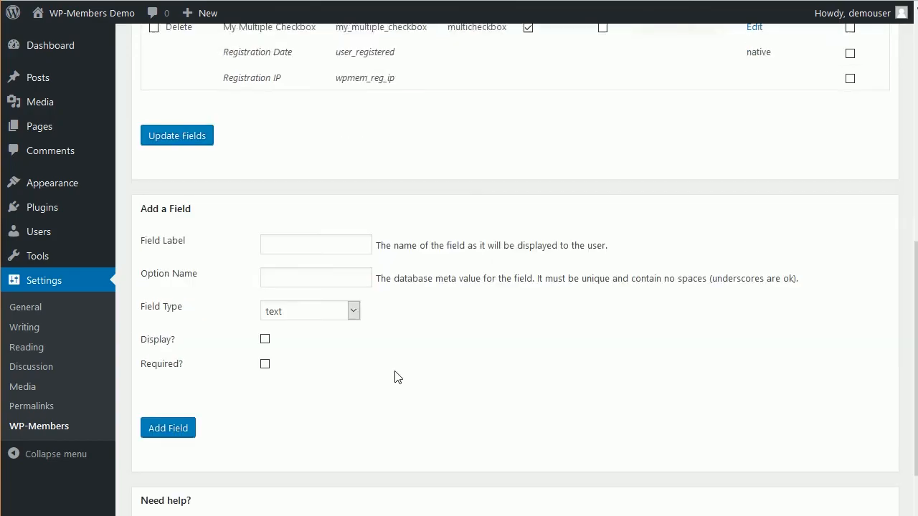
{"action": "scroll", "coordinate": [377, 229], "scroll_direction": "down", "scroll_amount": 1}
{"action": "left_click", "coordinate": [354, 218]}
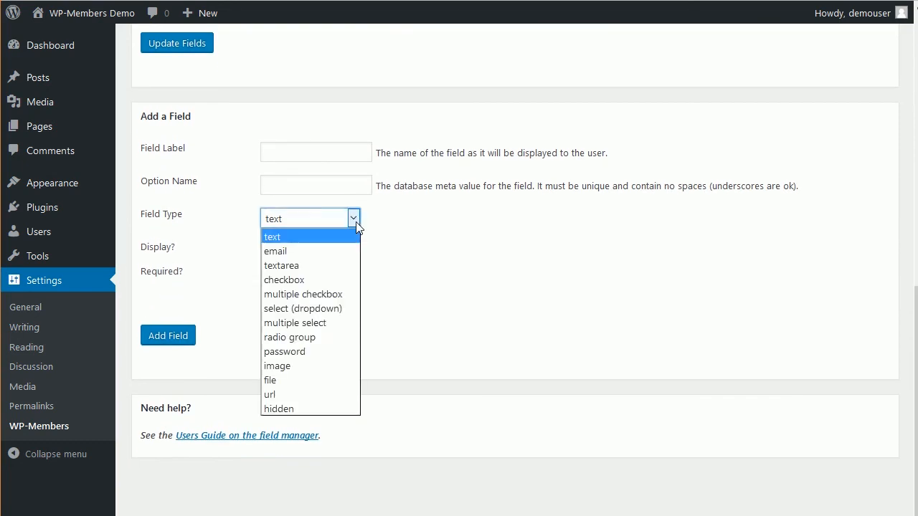
{"action": "left_click", "coordinate": [332, 309]}
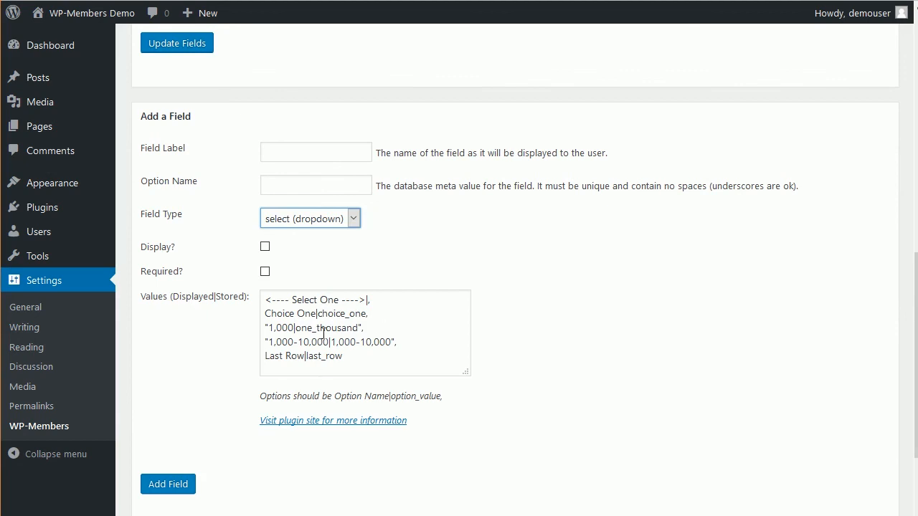
{"action": "left_click_drag", "start_coordinate": [387, 300], "coordinate": [263, 297]}
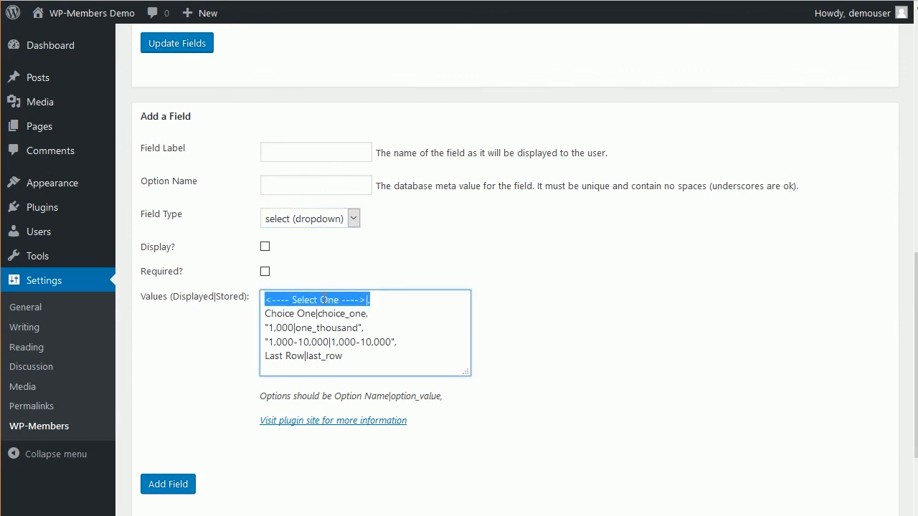
{"action": "left_click", "coordinate": [387, 301]}
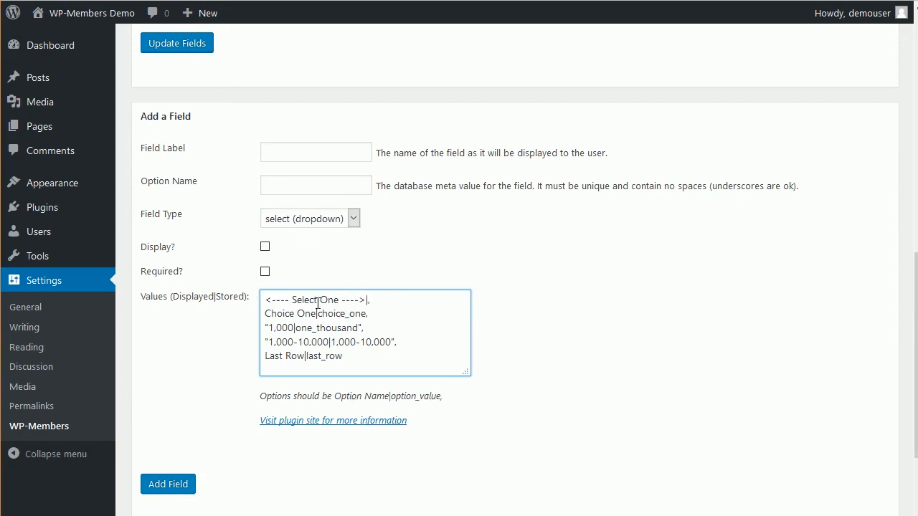
Label the new field My Dropdown with option name my_dropdown, enable Display, and add the field.
{"action": "left_click", "coordinate": [277, 150]}
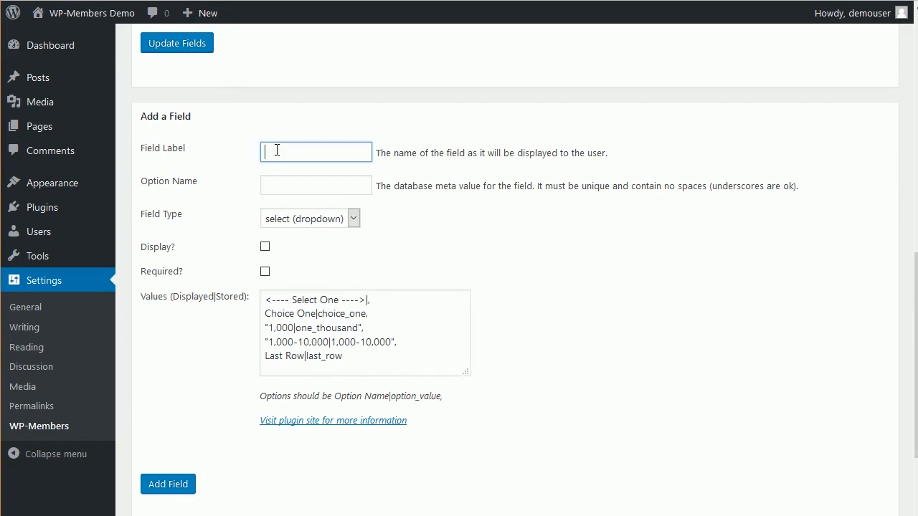
{"action": "type", "text": "My Dropdown"}
{"action": "key", "text": "Tab"}
{"action": "type", "text": "my_drop"}
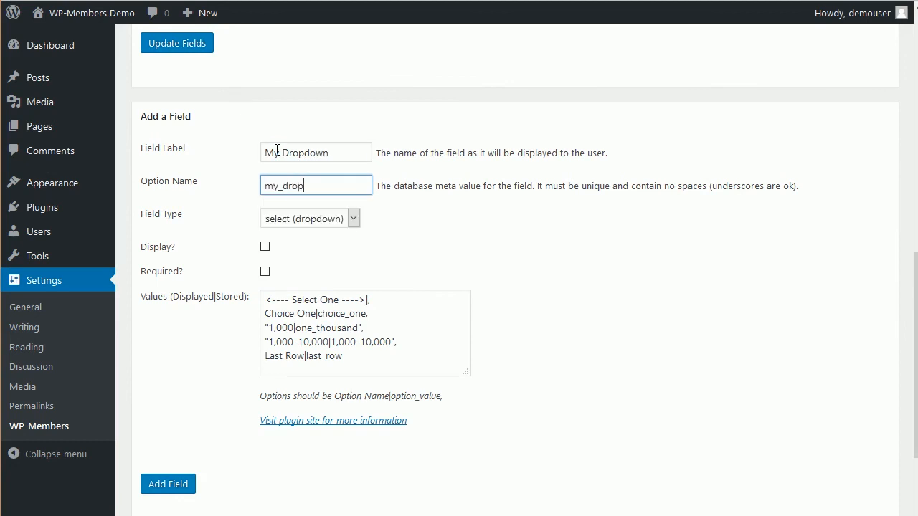
{"action": "type", "text": "down"}
{"action": "left_click", "coordinate": [264, 247]}
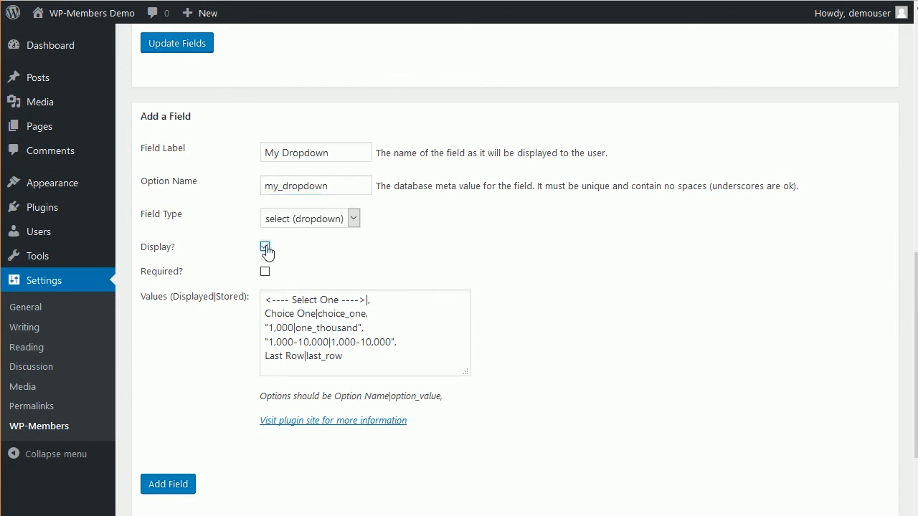
{"action": "left_click", "coordinate": [177, 488]}
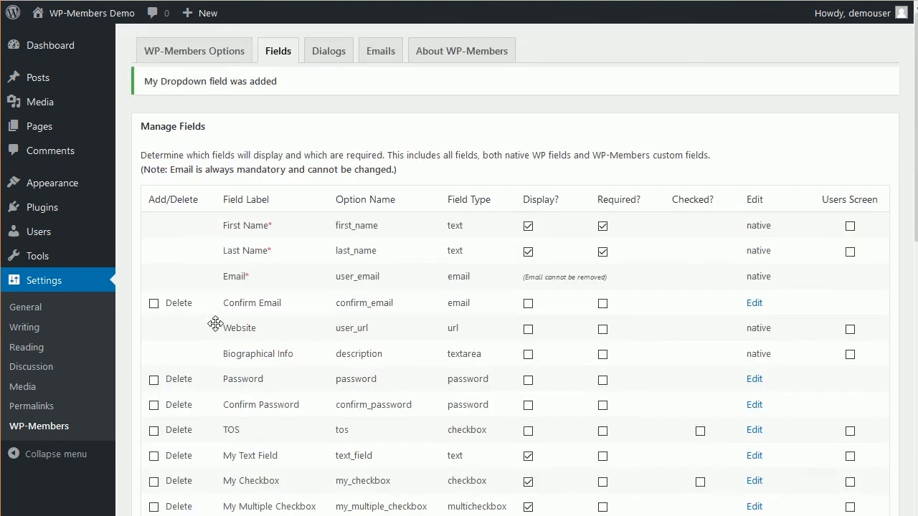
Reload the Register page and view the My Dropdown choices, keeping the Select One placeholder selected.
{"action": "scroll", "coordinate": [248, 369], "scroll_direction": "down", "scroll_amount": 3}
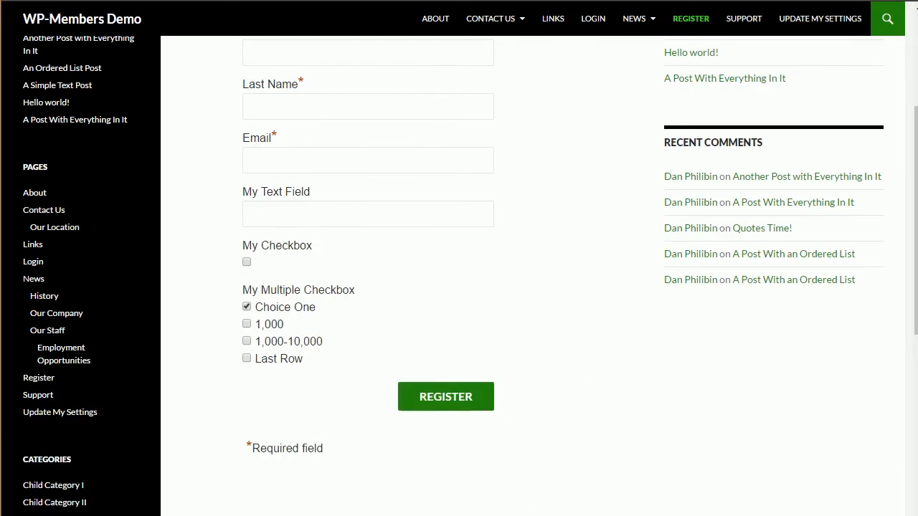
{"action": "left_click", "coordinate": [47, 1]}
{"action": "scroll", "coordinate": [492, 309], "scroll_direction": "down", "scroll_amount": 3}
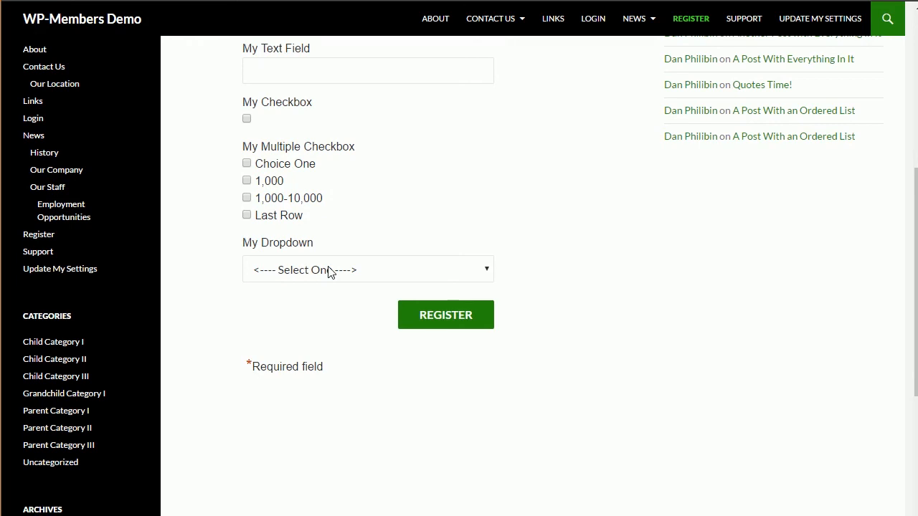
{"action": "left_click", "coordinate": [331, 273]}
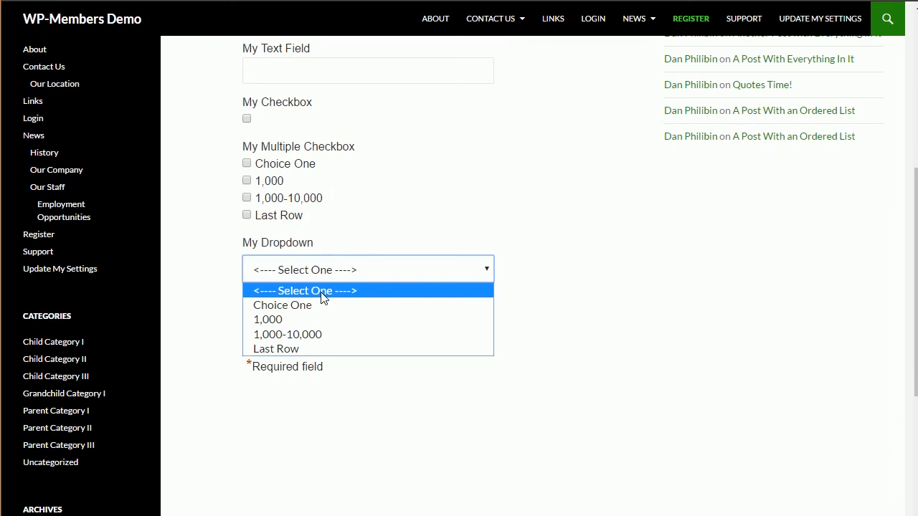
{"action": "left_click", "coordinate": [323, 298]}
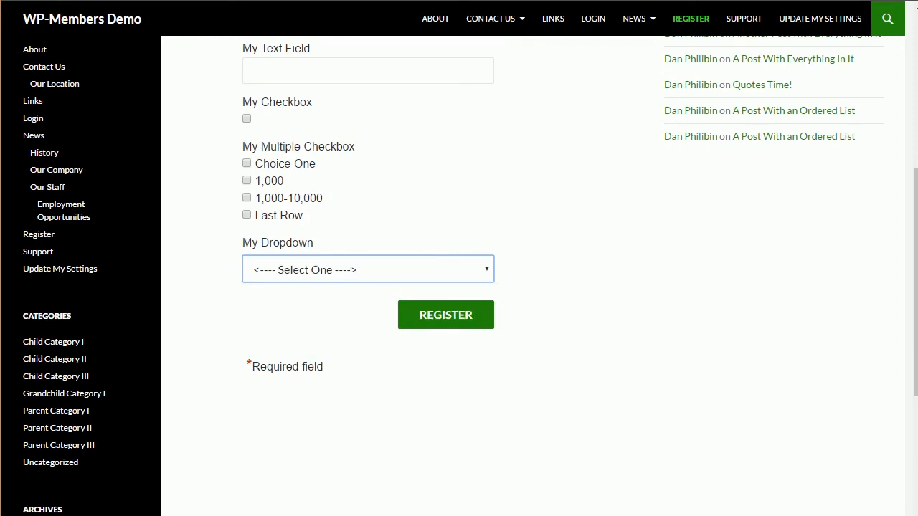
Compare My Dropdown's edit settings with its choices on the Register page, selecting 1,000 there, and return to the field list.
{"action": "key", "text": "alt+Tab"}
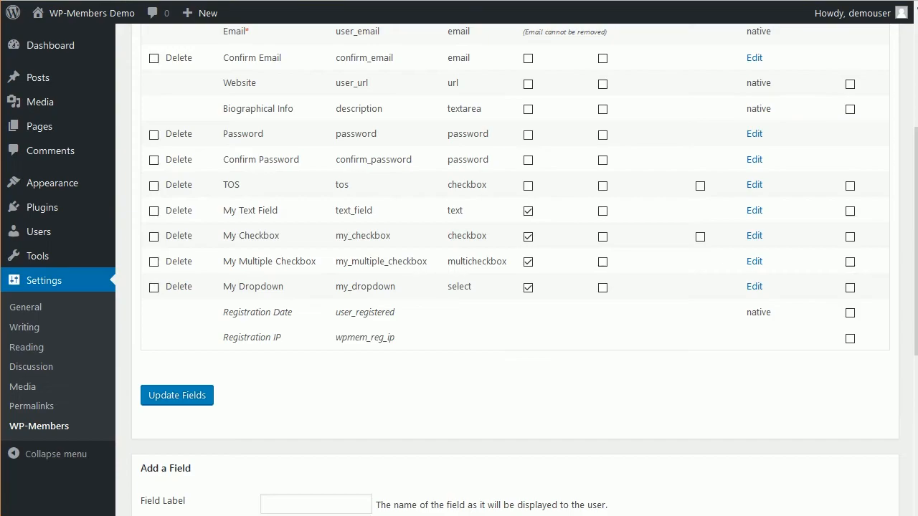
{"action": "left_click", "coordinate": [760, 293]}
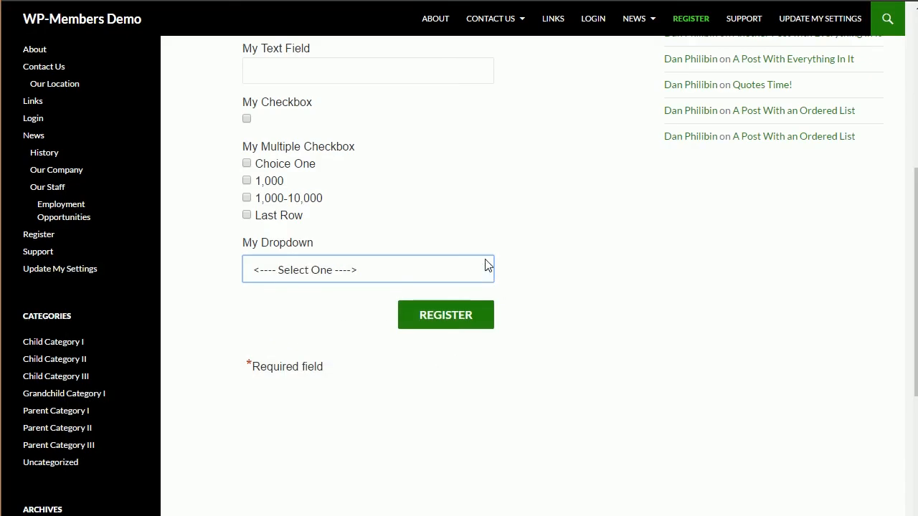
{"action": "left_click", "coordinate": [489, 272]}
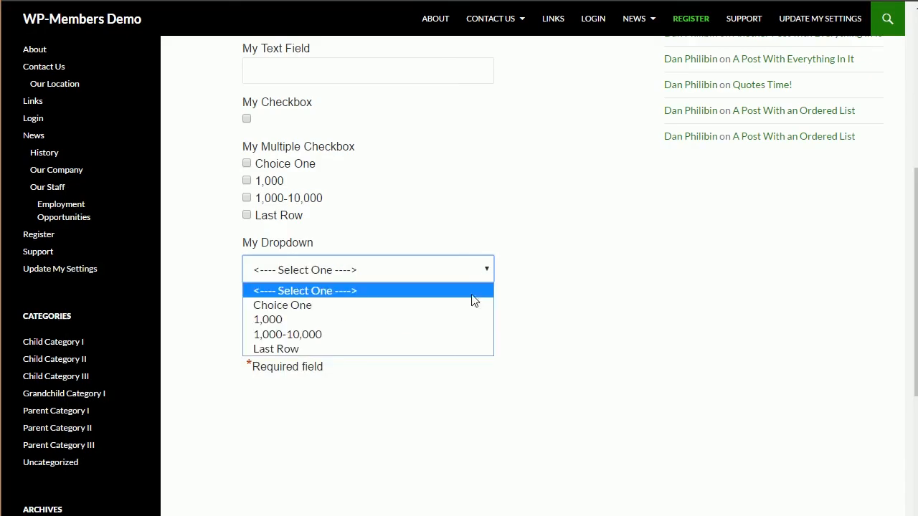
{"action": "left_click", "coordinate": [468, 321]}
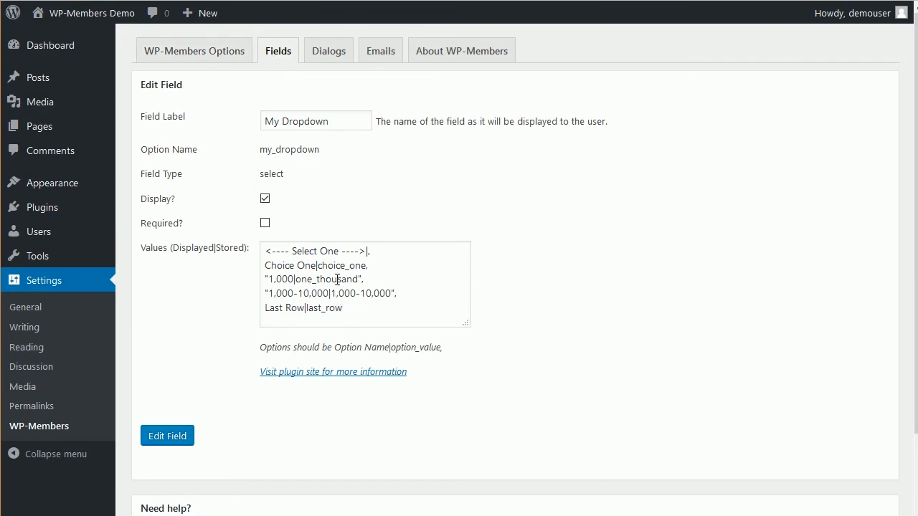
{"action": "left_click", "coordinate": [281, 62]}
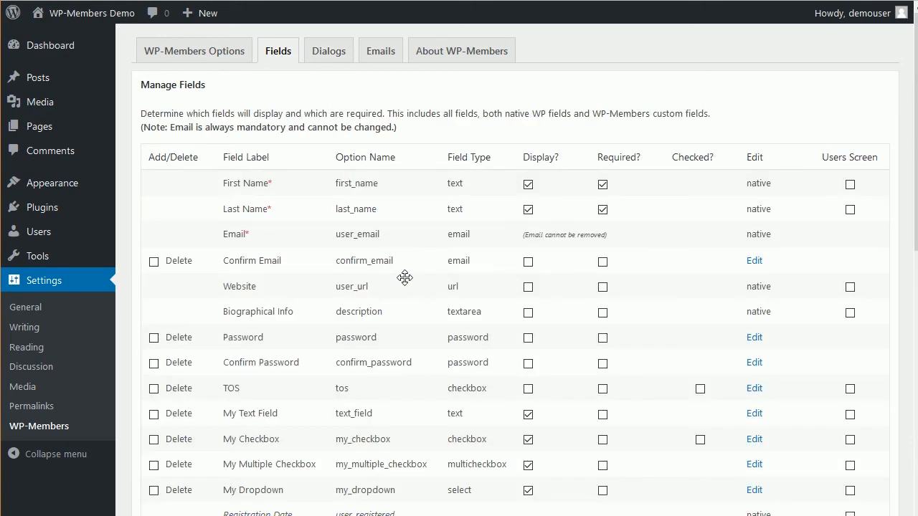
Enter Mutiple Select as the label and my_multiple_select as the option name of another new field.
{"action": "scroll", "coordinate": [408, 301], "scroll_direction": "down", "scroll_amount": 3}
{"action": "scroll", "coordinate": [407, 302], "scroll_direction": "down", "scroll_amount": 6}
{"action": "left_click", "coordinate": [295, 151]}
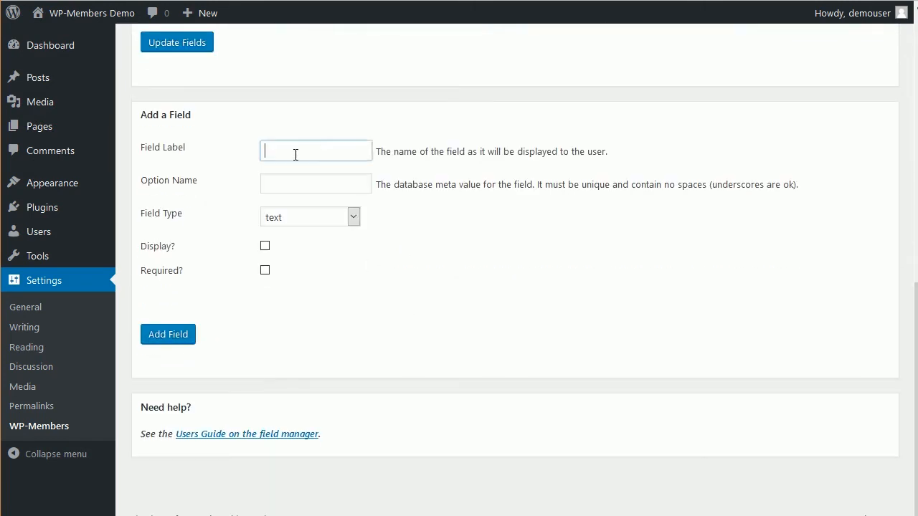
{"action": "type", "text": "Mu"}
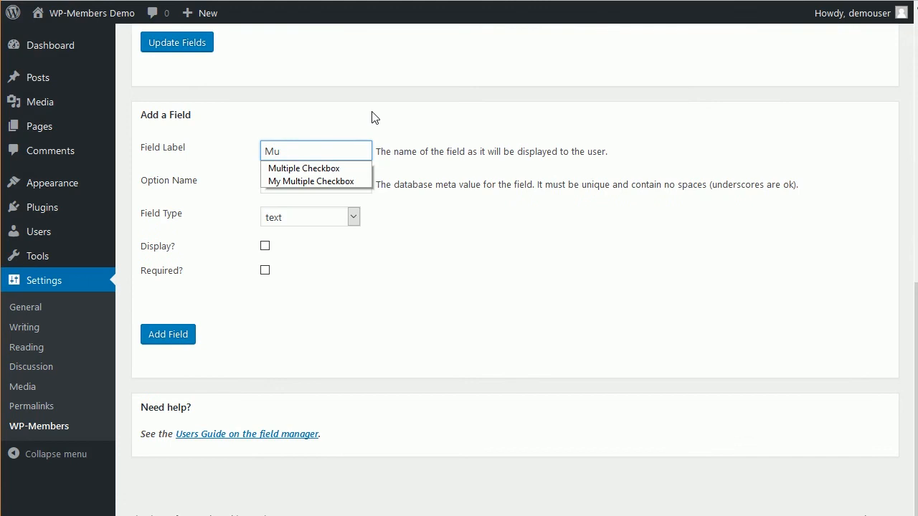
{"action": "type", "text": "tiple Select"}
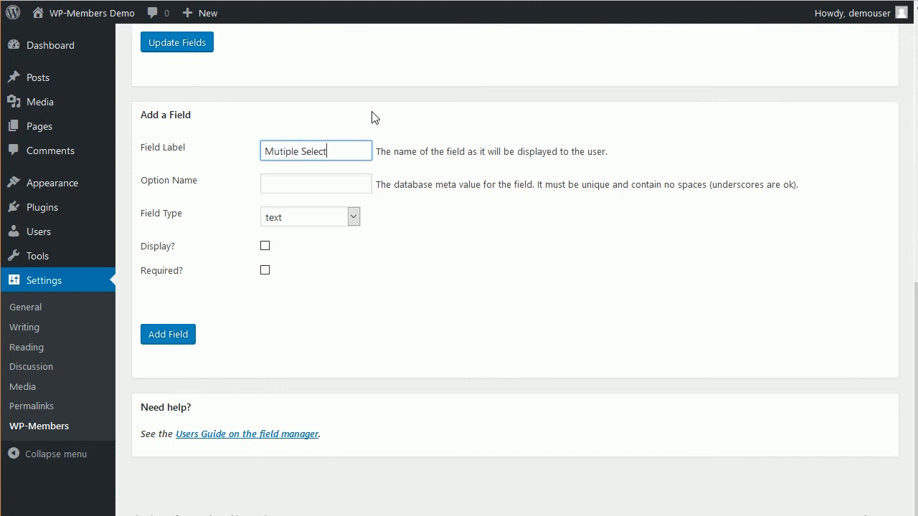
{"action": "key", "text": "Tab"}
{"action": "type", "text": "my_mu"}
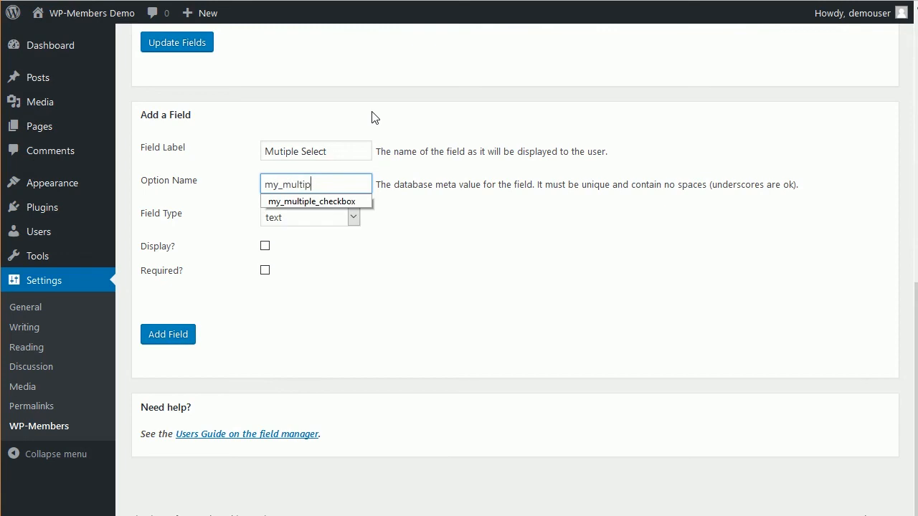
{"action": "type", "text": "ltiple_select"}
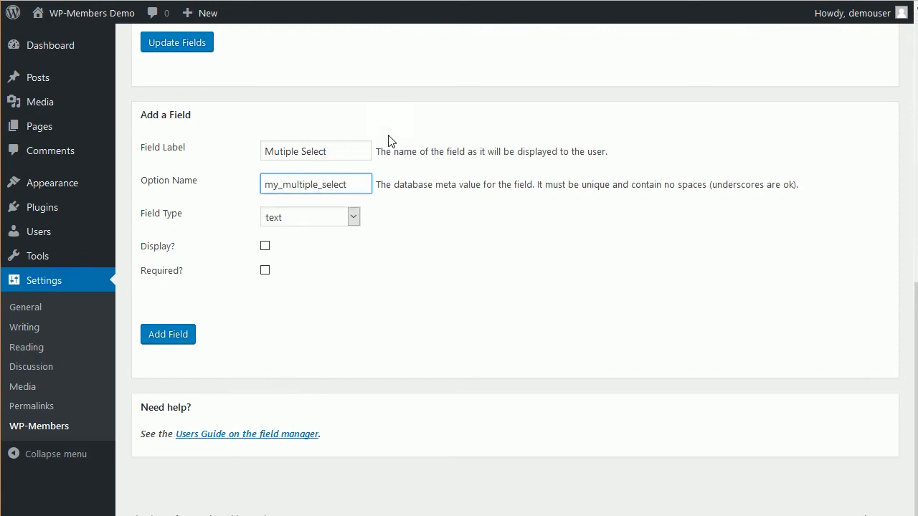
Set the new field's type to multiple select, enable Display, and keep pipe as the stored values delimiter.
{"action": "left_click", "coordinate": [353, 217]}
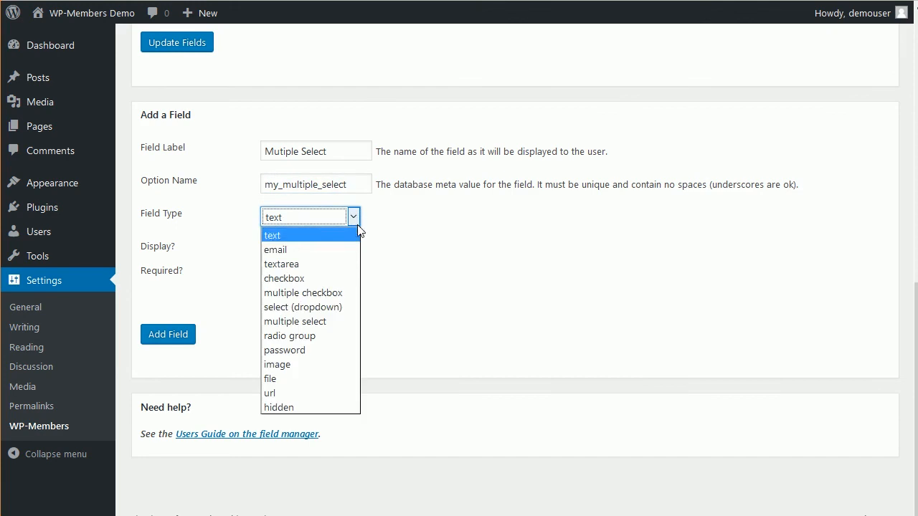
{"action": "left_click", "coordinate": [348, 322]}
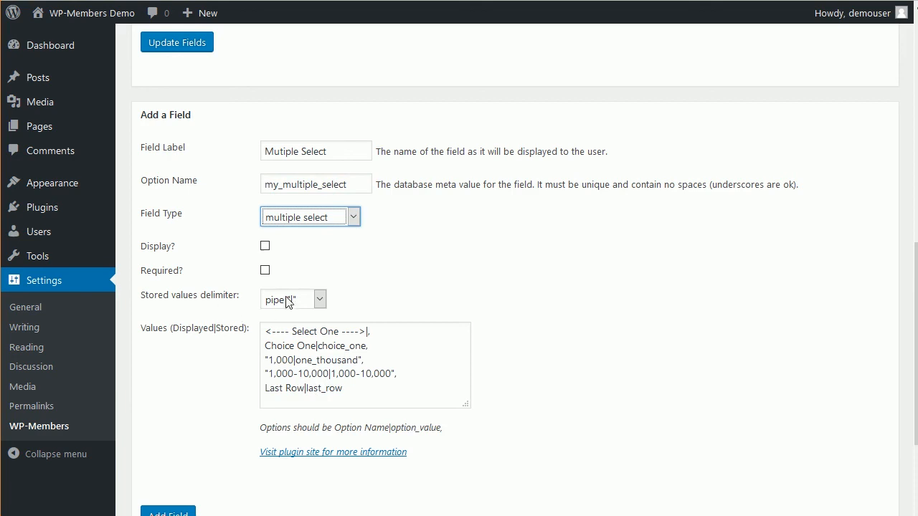
{"action": "left_click", "coordinate": [264, 246]}
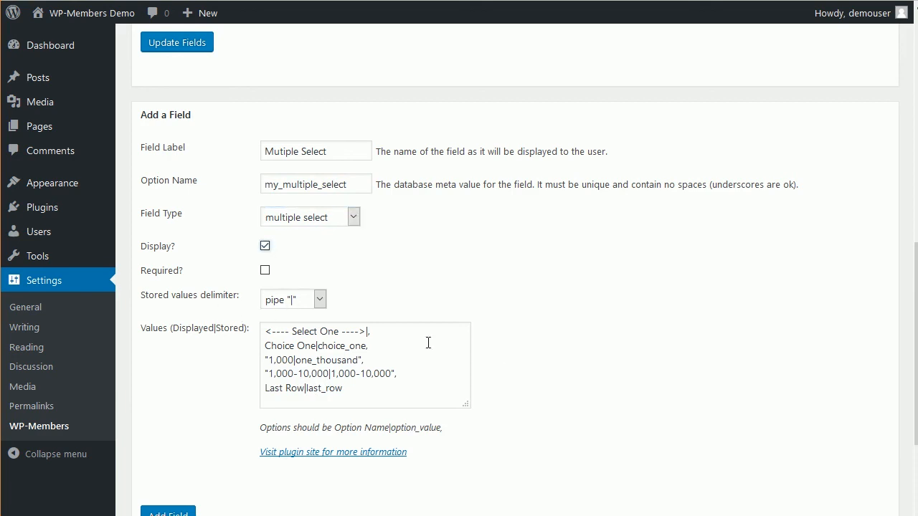
{"action": "left_click", "coordinate": [319, 300]}
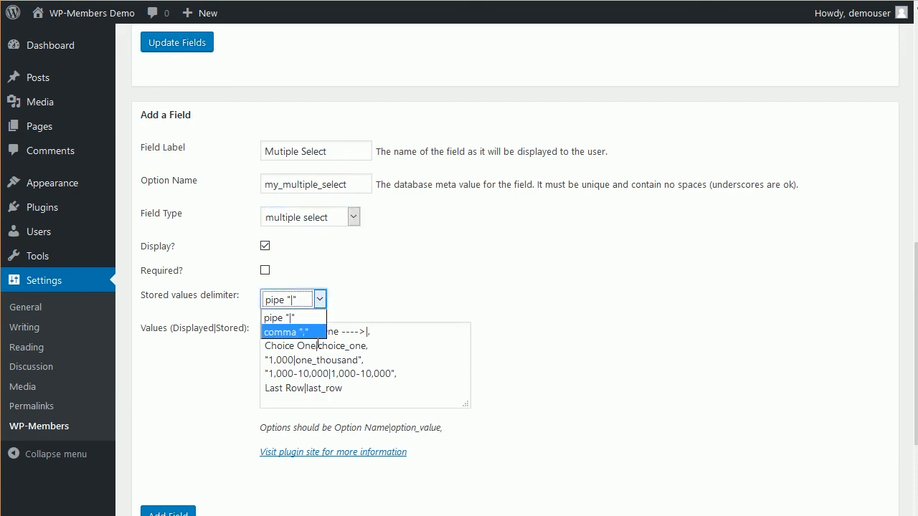
{"action": "left_click", "coordinate": [320, 302]}
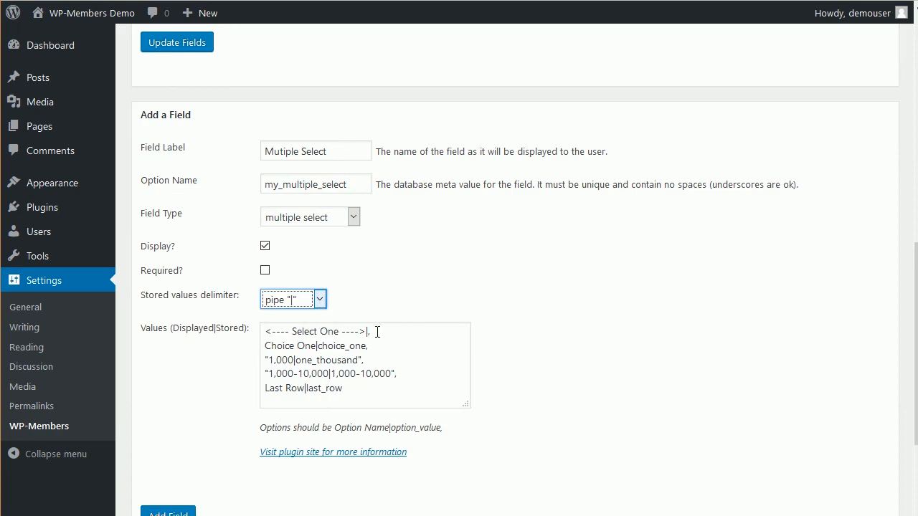
Delete the Select One placeholder line from the multiple select field's values and add the field.
{"action": "left_click_drag", "start_coordinate": [377, 331], "coordinate": [225, 331]}
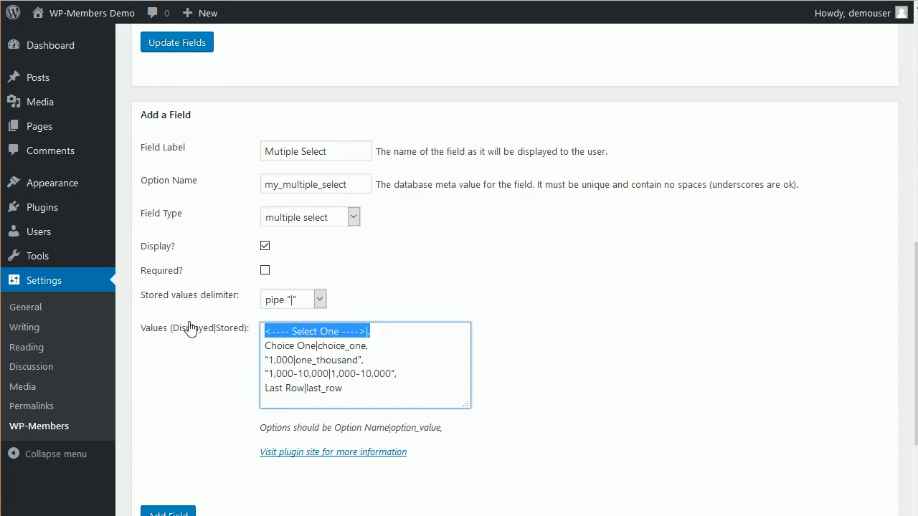
{"action": "key", "text": "Delete"}
{"action": "key", "text": "Delete"}
{"action": "left_click", "coordinate": [411, 277]}
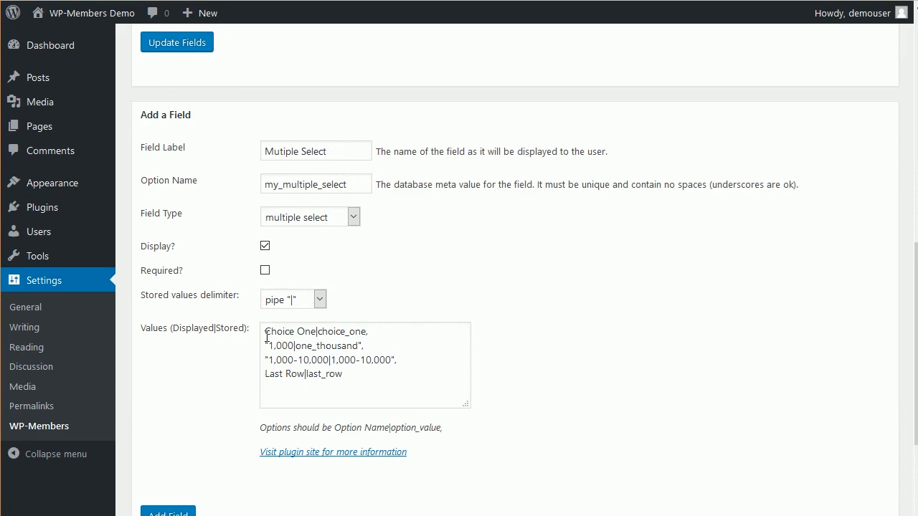
{"action": "left_click", "coordinate": [169, 512]}
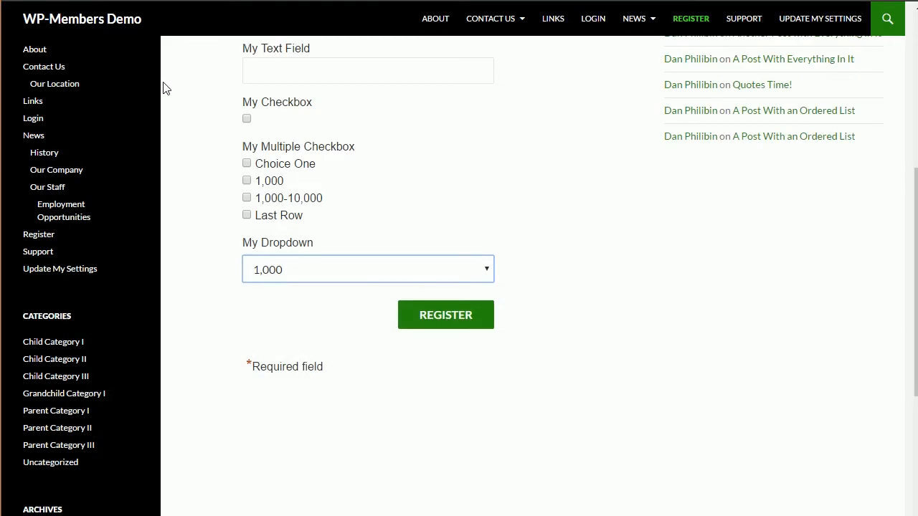
Reload the Register page and test Mutiple Select by selecting Choice One with 1,000-10,000, ending with only Last Row selected.
{"action": "key", "text": "F5"}
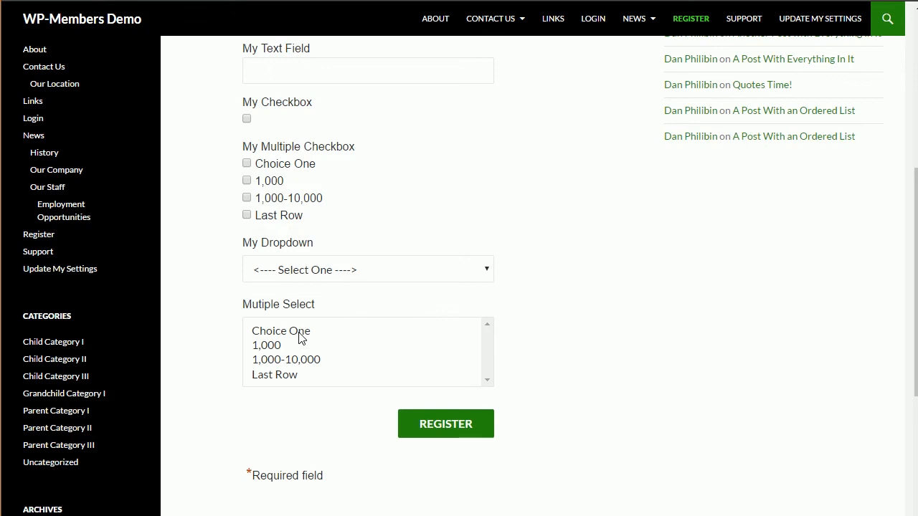
{"action": "left_click", "coordinate": [299, 338]}
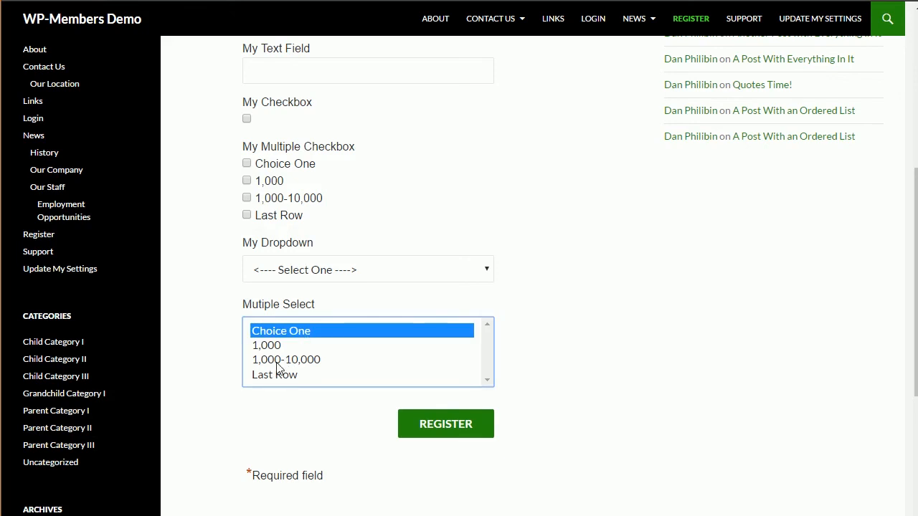
{"action": "left_click", "coordinate": [279, 361], "text": "ctrl"}
{"action": "left_click", "coordinate": [294, 361], "text": "ctrl"}
{"action": "left_click", "coordinate": [278, 361], "text": "ctrl"}
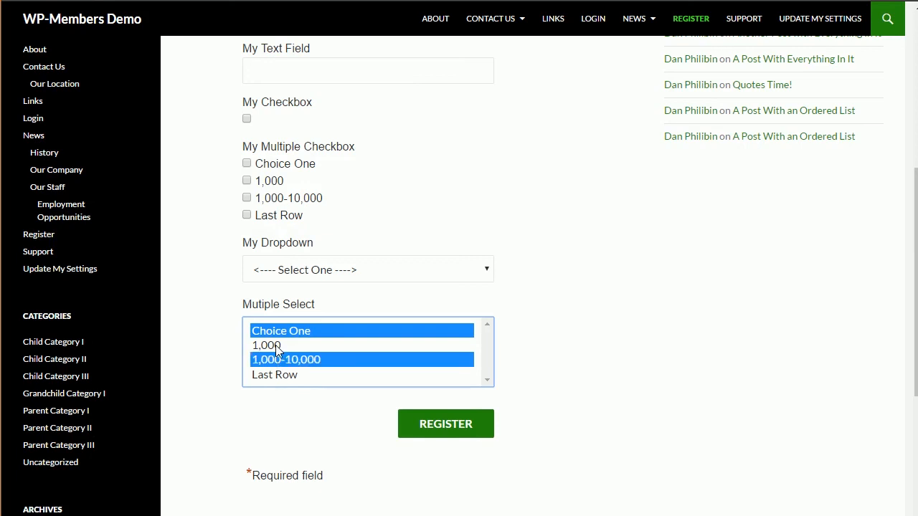
{"action": "left_click", "coordinate": [274, 346], "text": "ctrl"}
{"action": "left_click", "coordinate": [274, 377]}
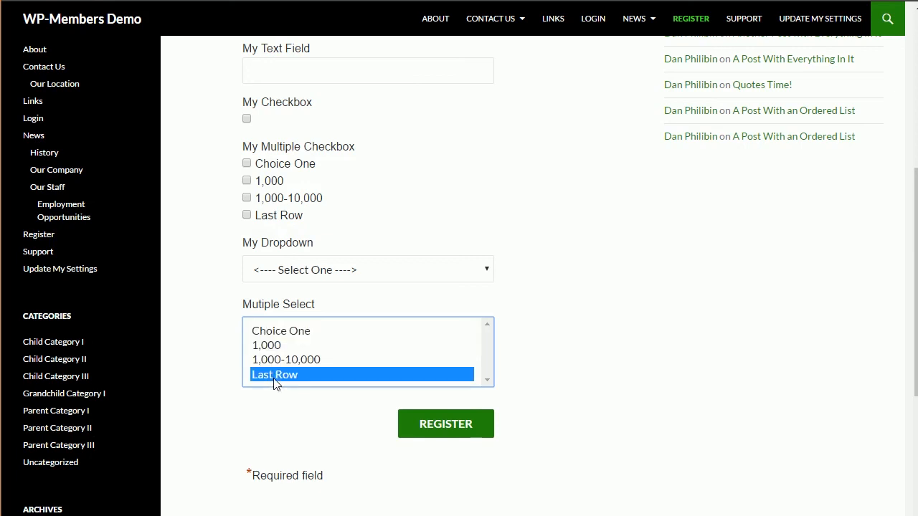
Select only Choice One in the Register page's Mutiple Select list.
{"action": "left_click", "coordinate": [271, 333]}
{"action": "left_click", "coordinate": [591, 330]}
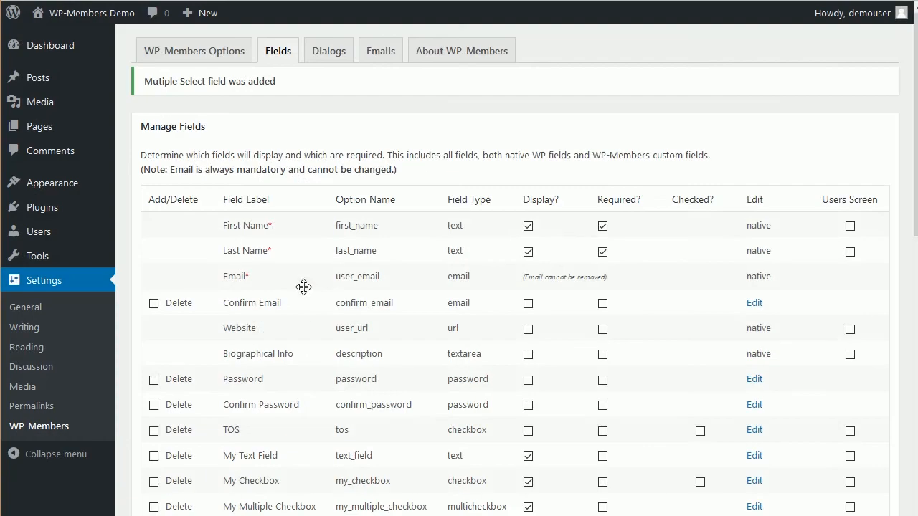
Enter My Radio as the label and my_radio as the option name of another new field.
{"action": "scroll", "coordinate": [339, 305], "scroll_direction": "down", "scroll_amount": 4}
{"action": "scroll", "coordinate": [340, 312], "scroll_direction": "down", "scroll_amount": 3}
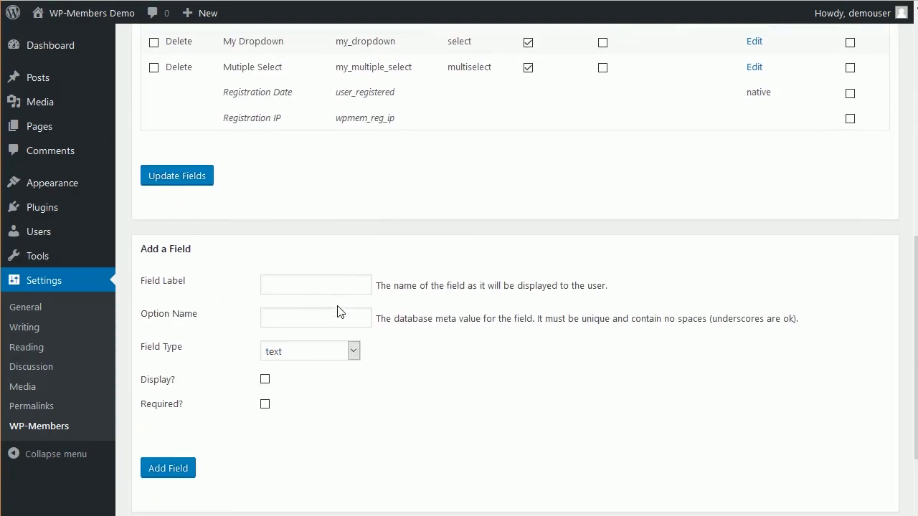
{"action": "scroll", "coordinate": [332, 292], "scroll_direction": "down", "scroll_amount": 2}
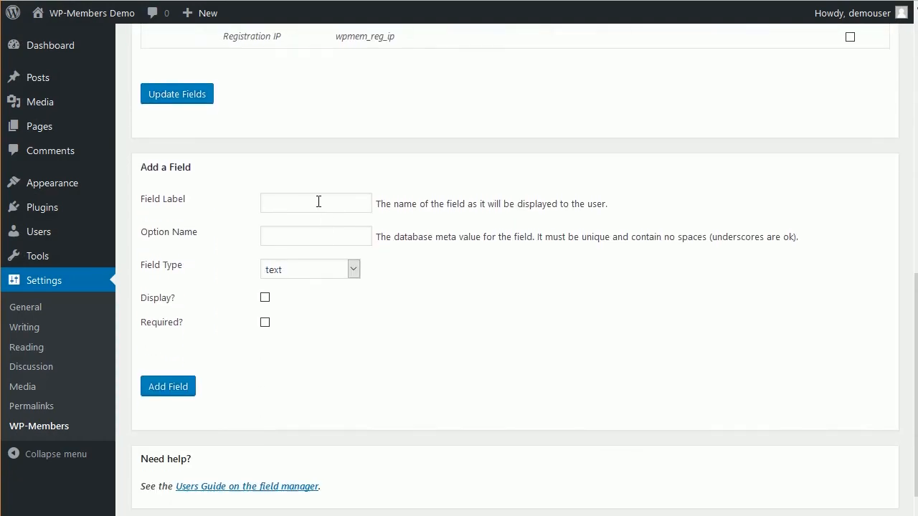
{"action": "left_click", "coordinate": [318, 269]}
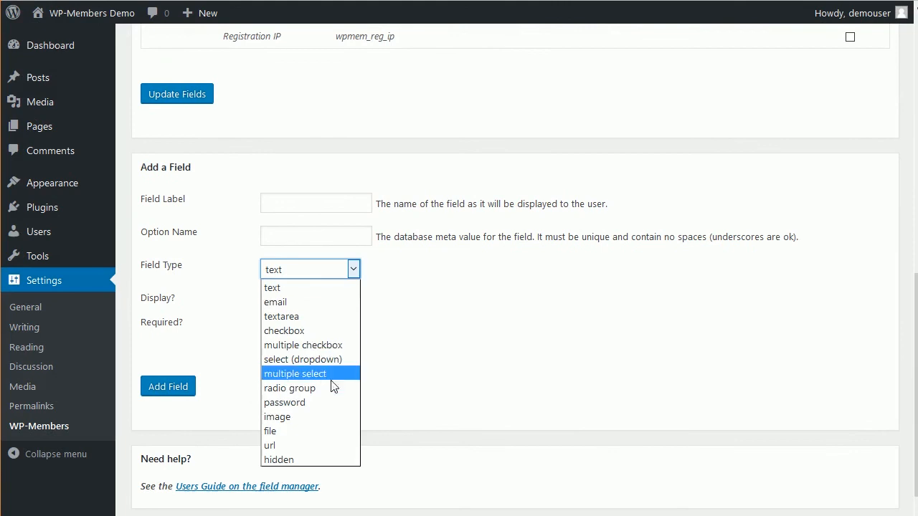
{"action": "left_click", "coordinate": [308, 208]}
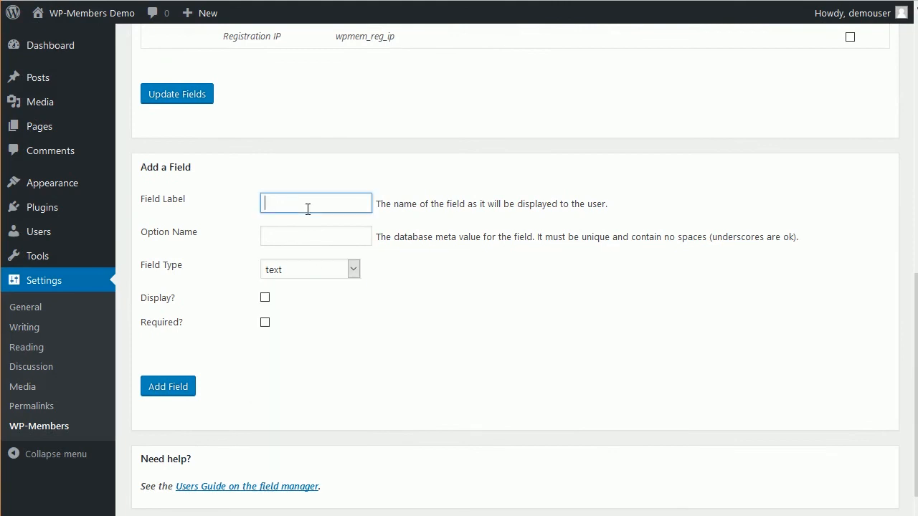
{"action": "type", "text": "My"}
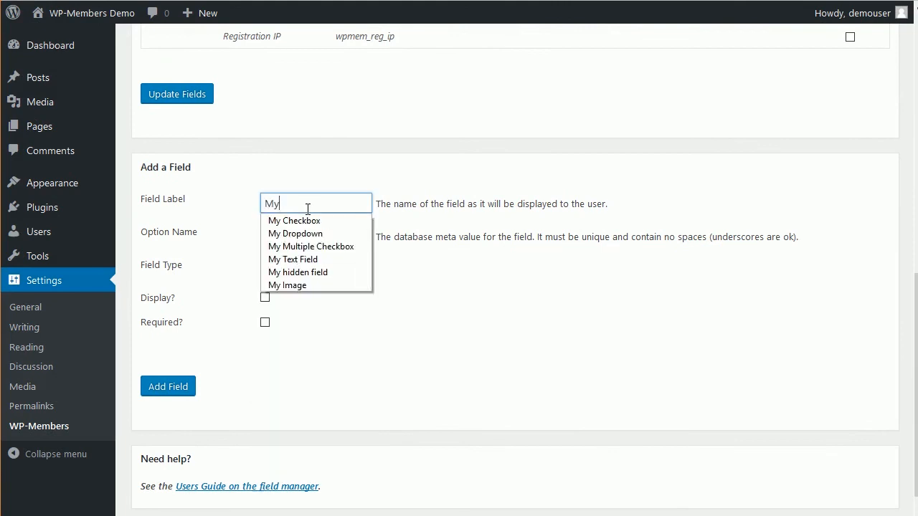
{"action": "type", "text": " Radio"}
{"action": "key", "text": "Tab"}
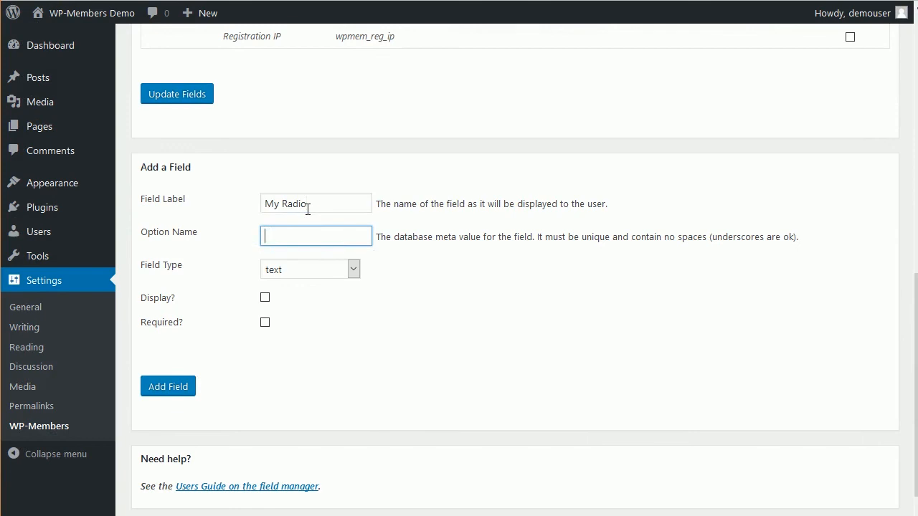
{"action": "type", "text": "my_radio"}
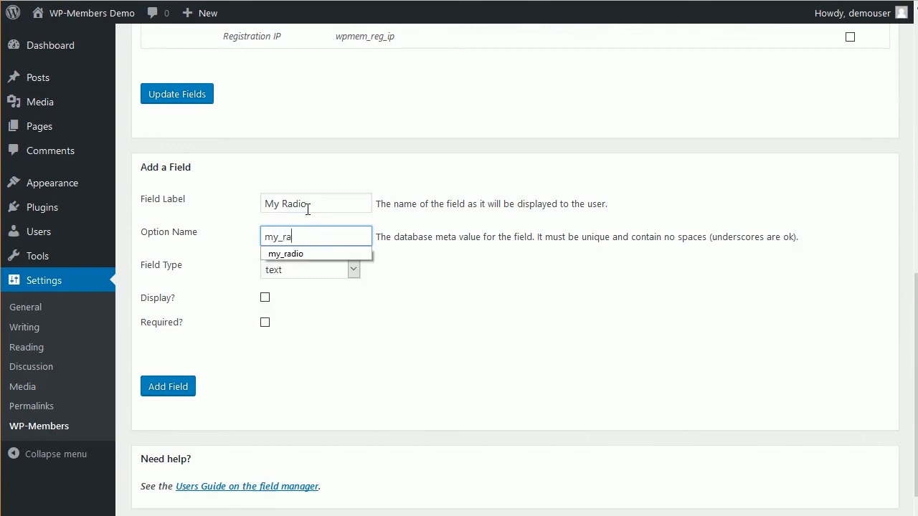
Set the My Radio field's type to radio group and enable Display.
{"action": "key", "text": "Tab"}
{"action": "key", "text": "r"}
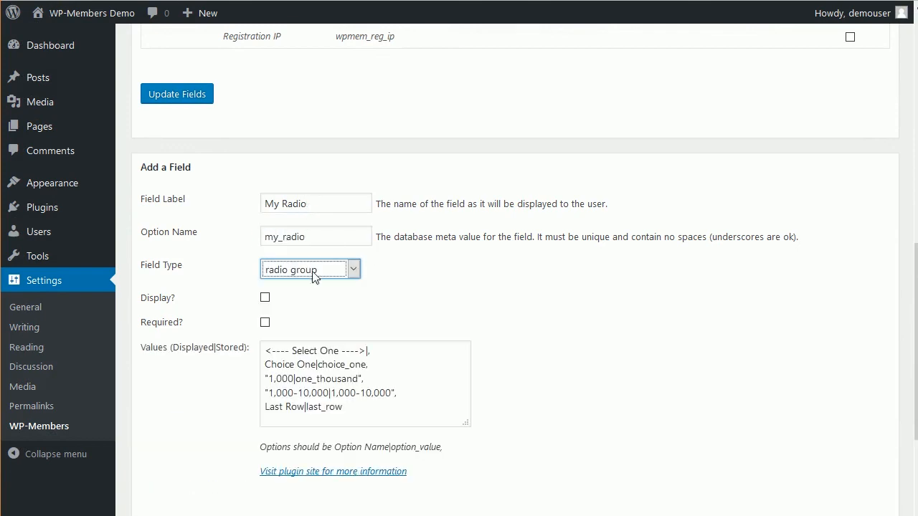
{"action": "left_click", "coordinate": [265, 297]}
Delete the Select One placeholder line from the radio group's values and add the field.
{"action": "left_click_drag", "start_coordinate": [384, 357], "coordinate": [255, 346]}
{"action": "key", "text": "Delete"}
{"action": "key", "text": "Delete"}
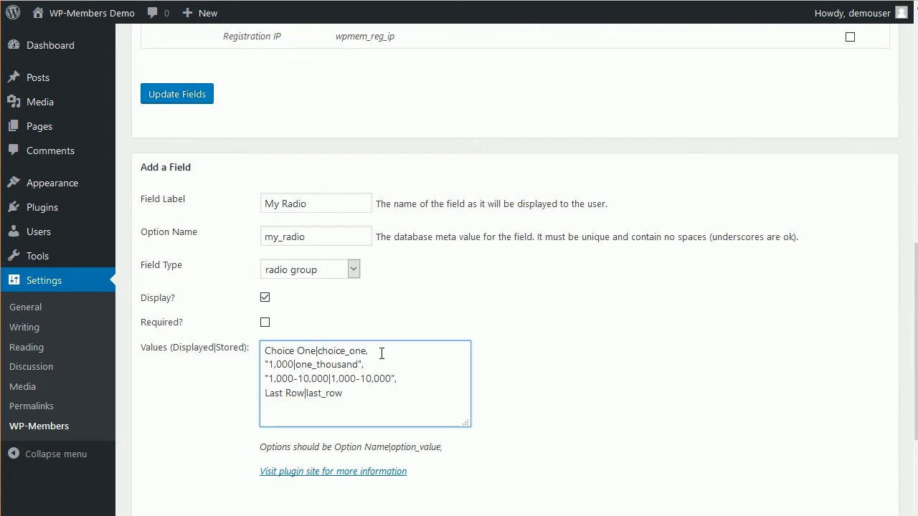
{"action": "left_click", "coordinate": [172, 515]}
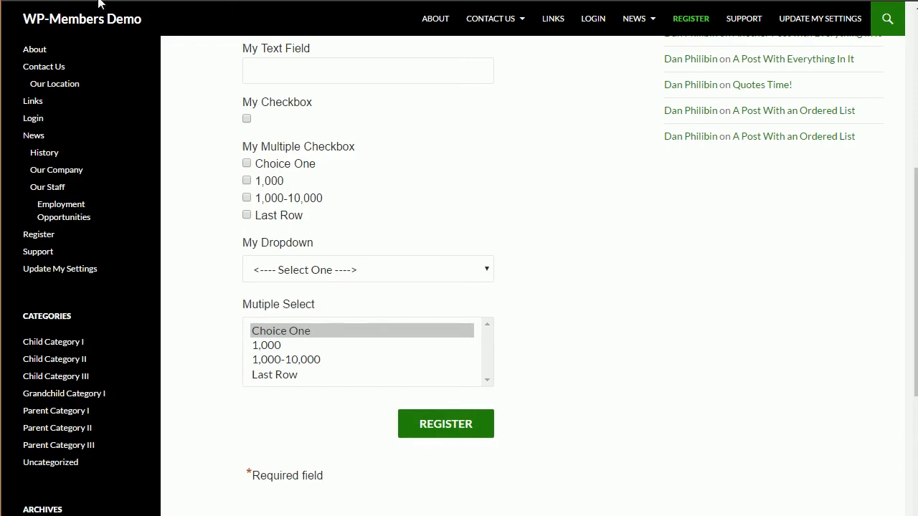
On the reloaded Register page, select Choice One under My Radio and check all four My Multiple Checkbox options.
{"action": "scroll", "coordinate": [621, 280], "scroll_direction": "down", "scroll_amount": 2}
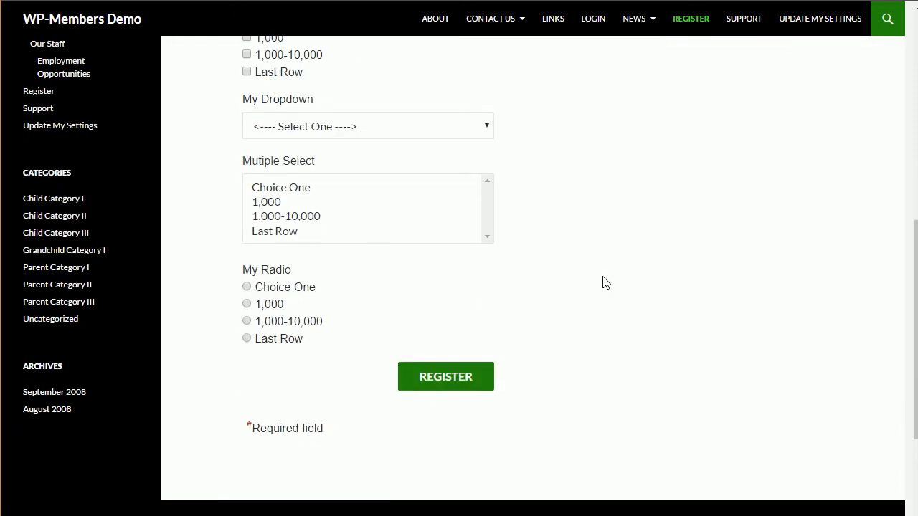
{"action": "left_click", "coordinate": [246, 288]}
{"action": "scroll", "coordinate": [270, 287], "scroll_direction": "up", "scroll_amount": 1}
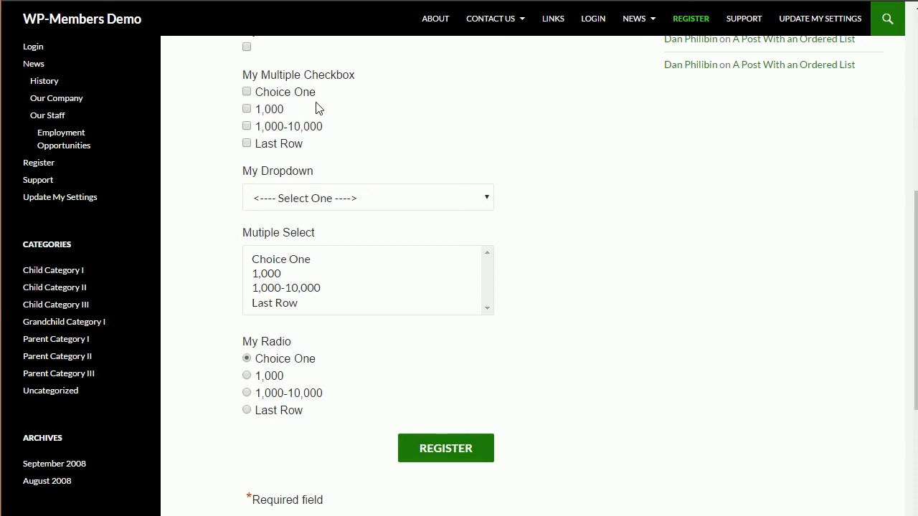
{"action": "left_click", "coordinate": [247, 92]}
{"action": "left_click", "coordinate": [247, 109]}
{"action": "left_click", "coordinate": [247, 127]}
{"action": "left_click", "coordinate": [247, 143]}
Switch the My Radio selection to 1,000, Last Row and back to Choice One.
{"action": "left_click", "coordinate": [246, 376]}
{"action": "left_click", "coordinate": [246, 410]}
{"action": "left_click", "coordinate": [247, 358]}
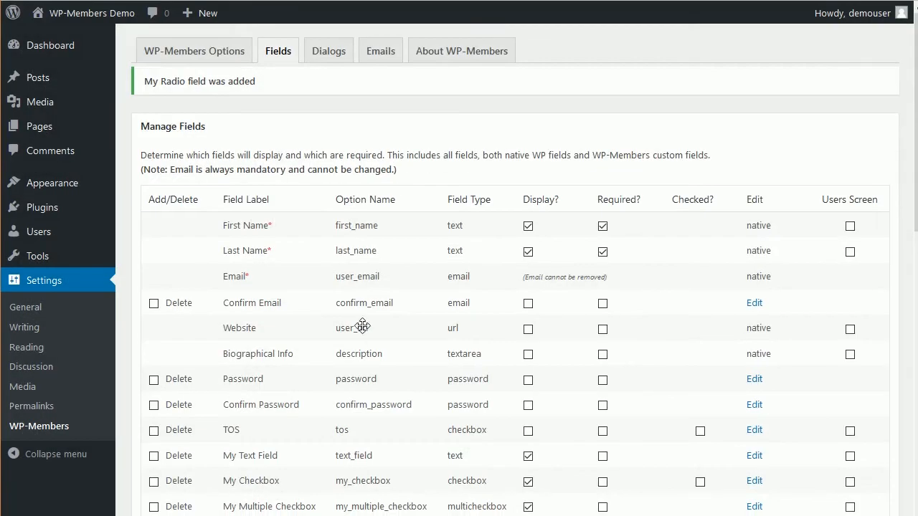
Set the type of another new WP-Members field to file.
{"action": "scroll", "coordinate": [380, 287], "scroll_direction": "down", "scroll_amount": 5}
{"action": "scroll", "coordinate": [380, 287], "scroll_direction": "down", "scroll_amount": 4}
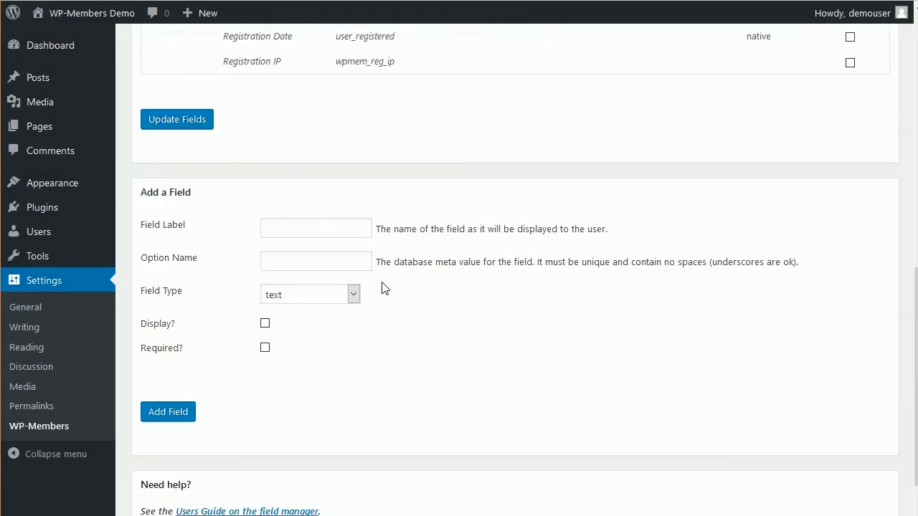
{"action": "left_click", "coordinate": [352, 218]}
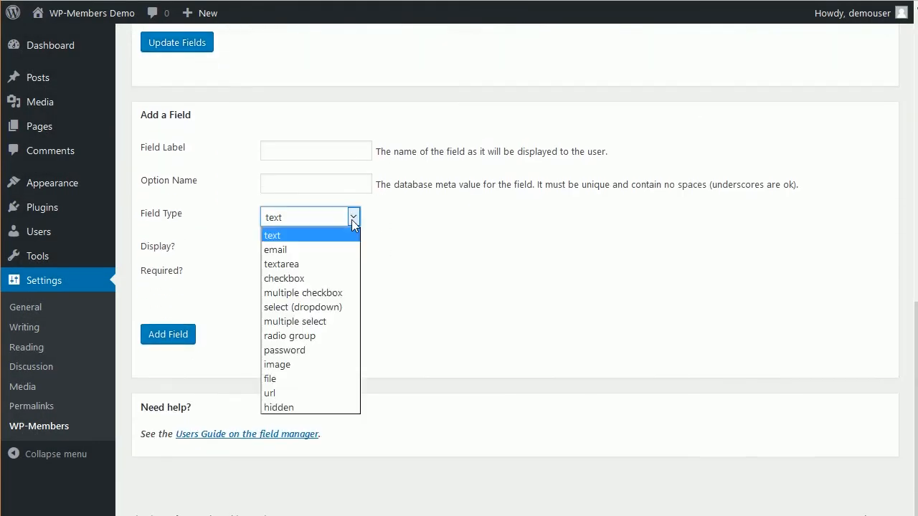
{"action": "left_click", "coordinate": [332, 383]}
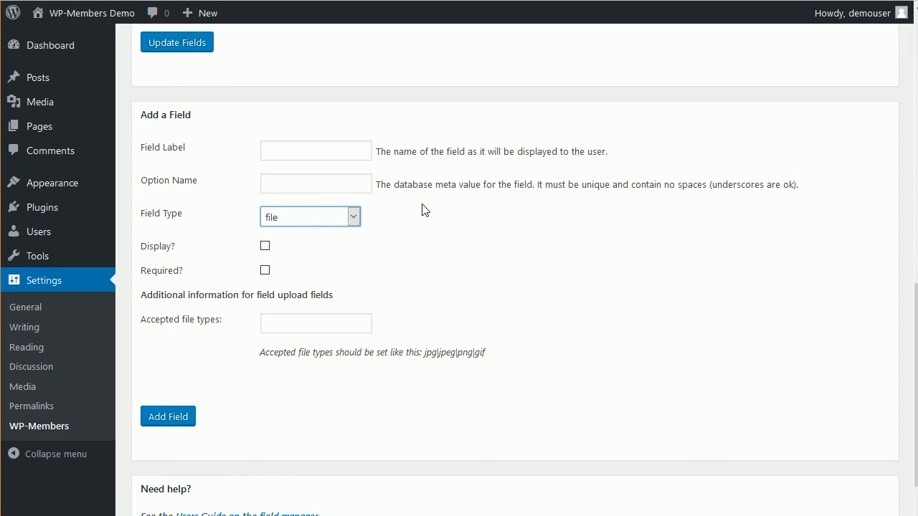
{"action": "left_click", "coordinate": [338, 151]}
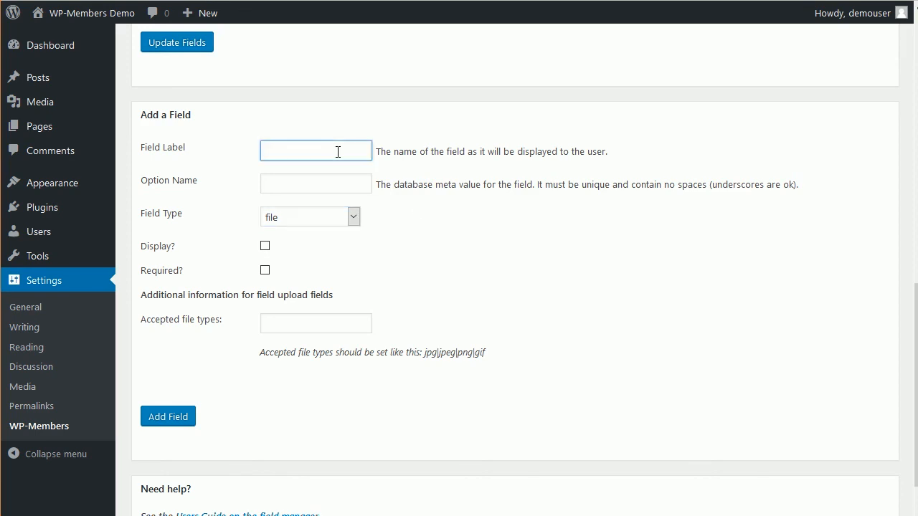
{"action": "type", "text": "File"}
{"action": "key", "text": "BackSpace"}
{"action": "key", "text": "BackSpace"}
{"action": "key", "text": "BackSpace"}
{"action": "key", "text": "BackSpace"}
Enter My Image as the new field's label and my_image as its option name.
{"action": "type", "text": "My Image"}
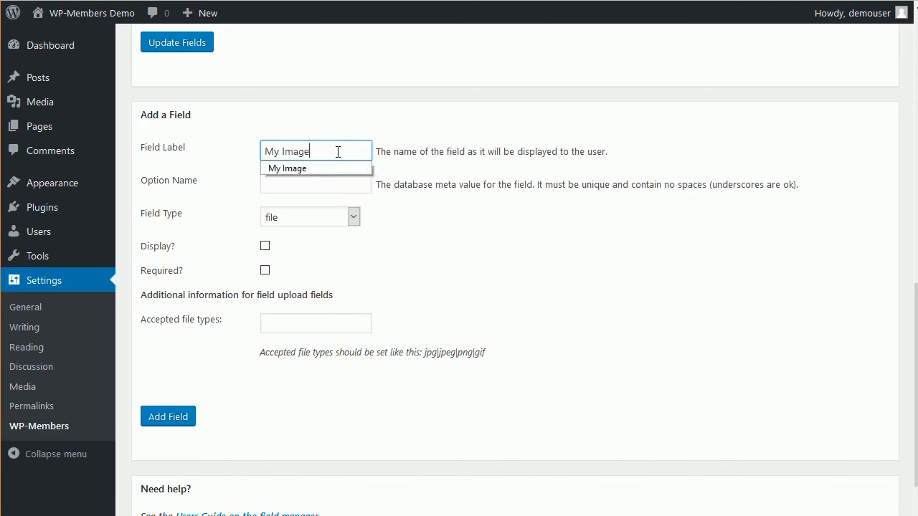
{"action": "key", "text": "Tab"}
{"action": "type", "text": "my"}
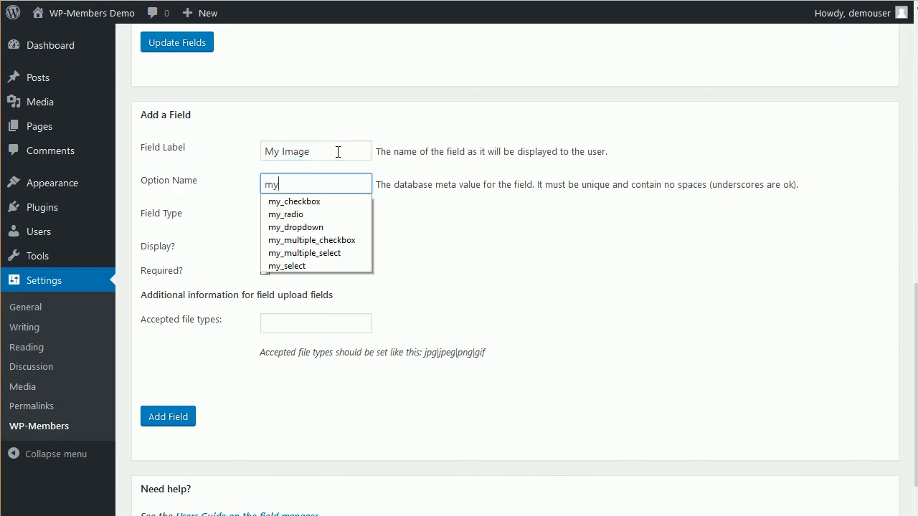
{"action": "type", "text": "_image"}
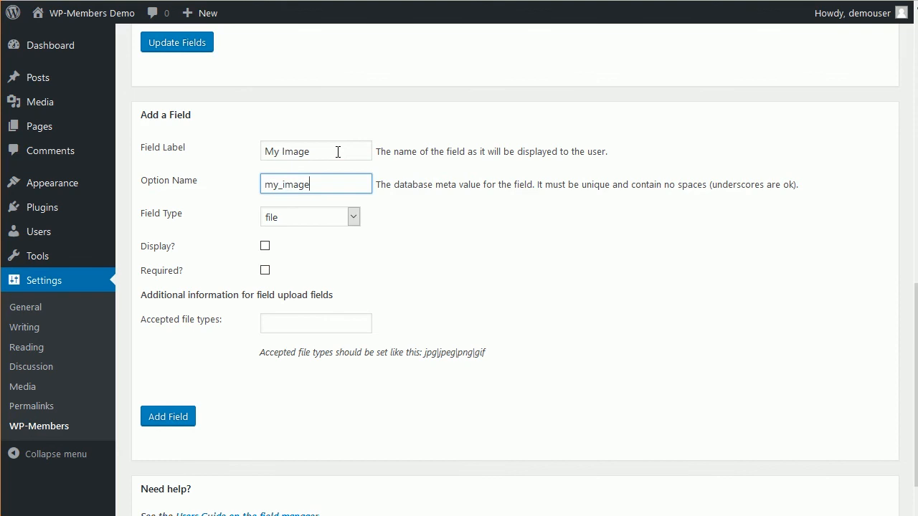
Set the My Image field's type to image and enable Display.
{"action": "left_click", "coordinate": [323, 217]}
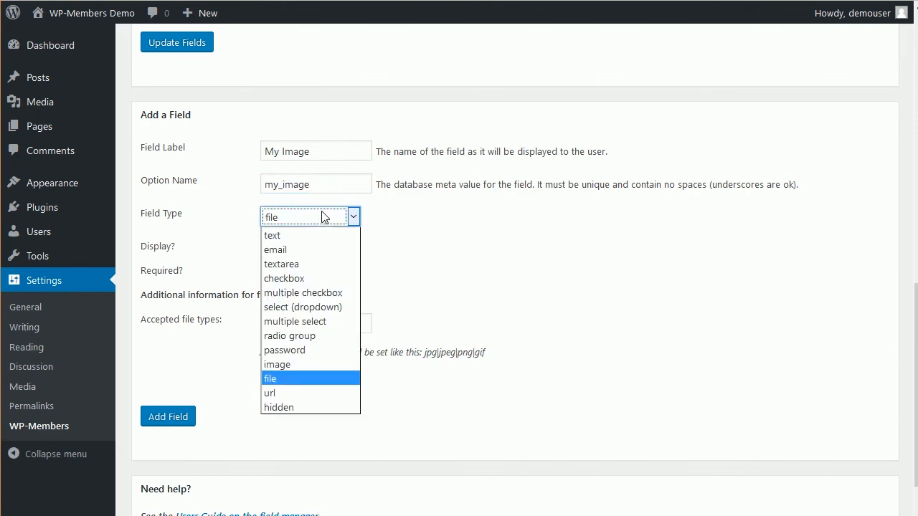
{"action": "left_click", "coordinate": [298, 364]}
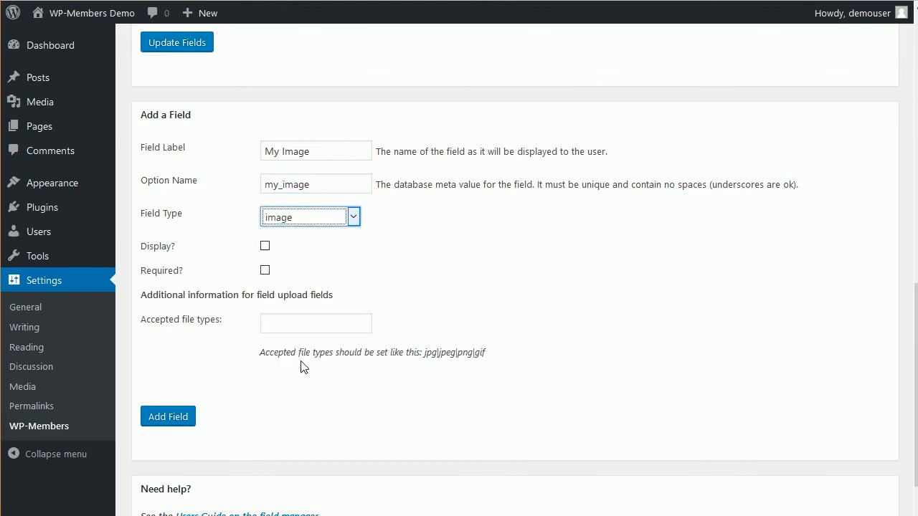
{"action": "left_click", "coordinate": [265, 246]}
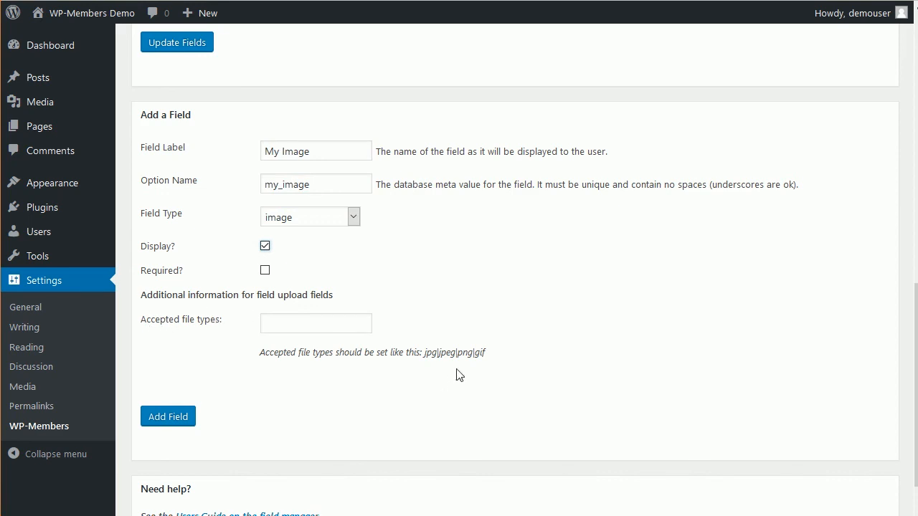
Copy the example jpg|jpeg|png|gif into the accepted file types and add the My Image field.
{"action": "left_click", "coordinate": [499, 357]}
{"action": "left_click_drag", "start_coordinate": [499, 357], "coordinate": [428, 365]}
{"action": "key", "text": "ctrl+c"}
{"action": "left_click", "coordinate": [322, 325]}
{"action": "key", "text": "ctrl+v"}
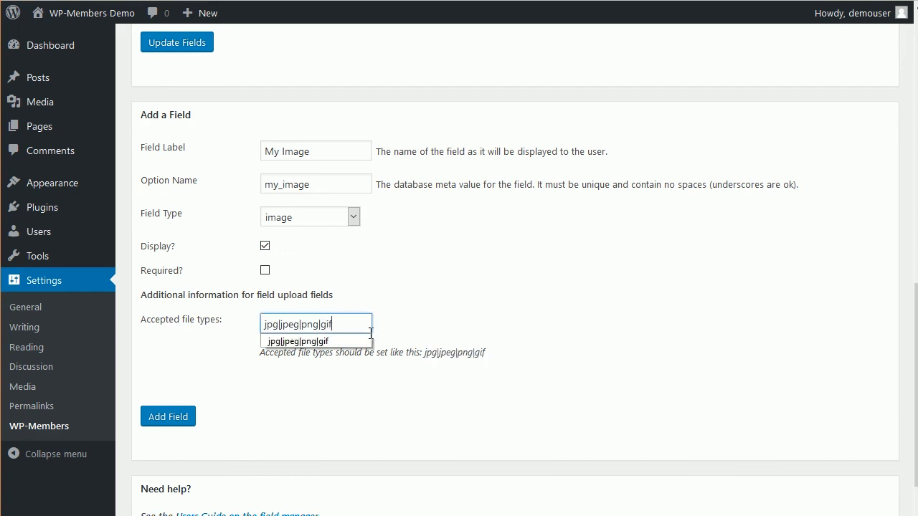
{"action": "left_click", "coordinate": [179, 417]}
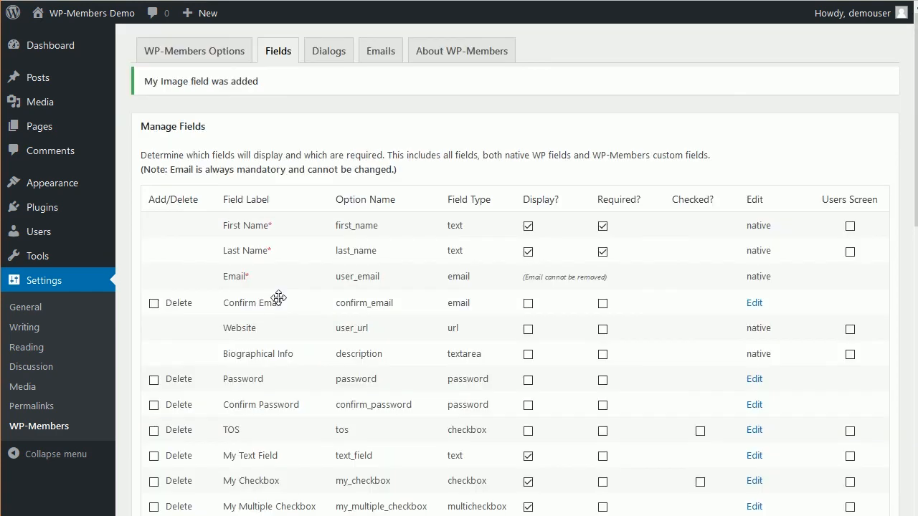
Reload the Register page and examine the form with its new My Image upload field.
{"action": "scroll", "coordinate": [278, 298], "scroll_direction": "down", "scroll_amount": 3}
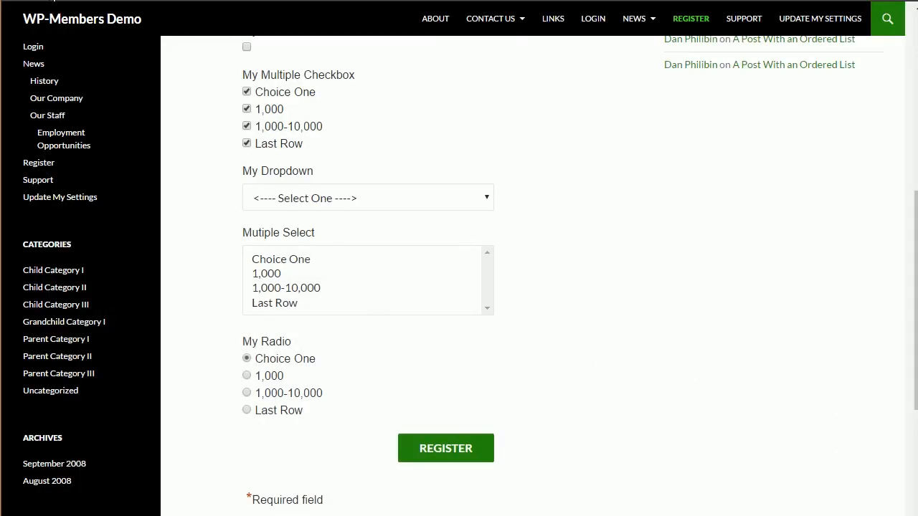
{"action": "scroll", "coordinate": [222, 222], "scroll_direction": "down", "scroll_amount": 3}
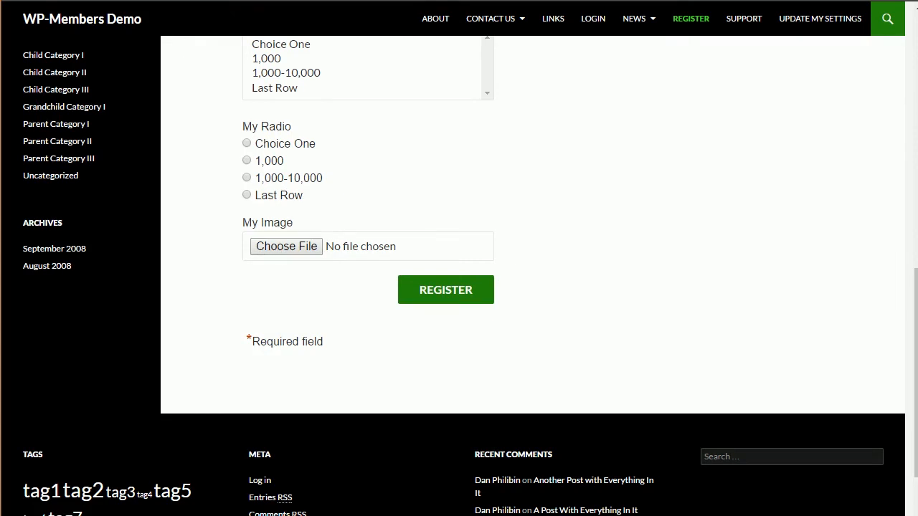
{"action": "scroll", "coordinate": [397, 280], "scroll_direction": "up", "scroll_amount": 10}
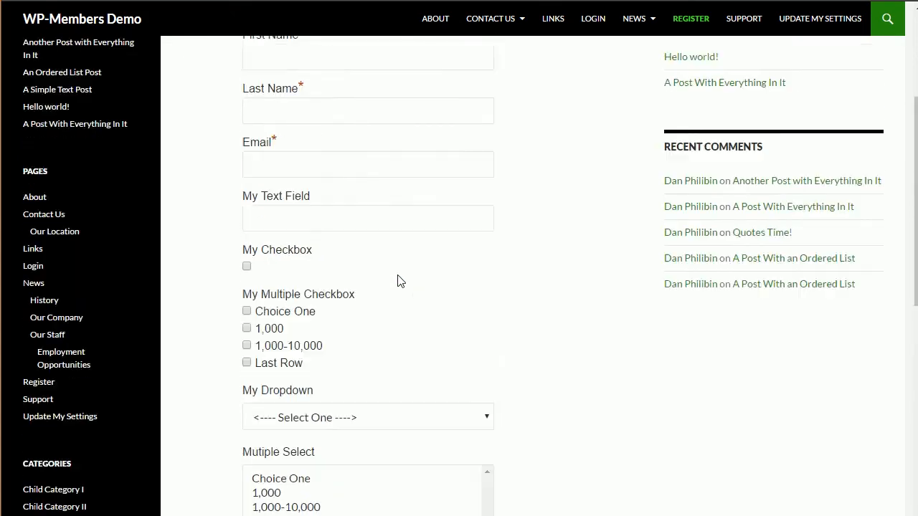